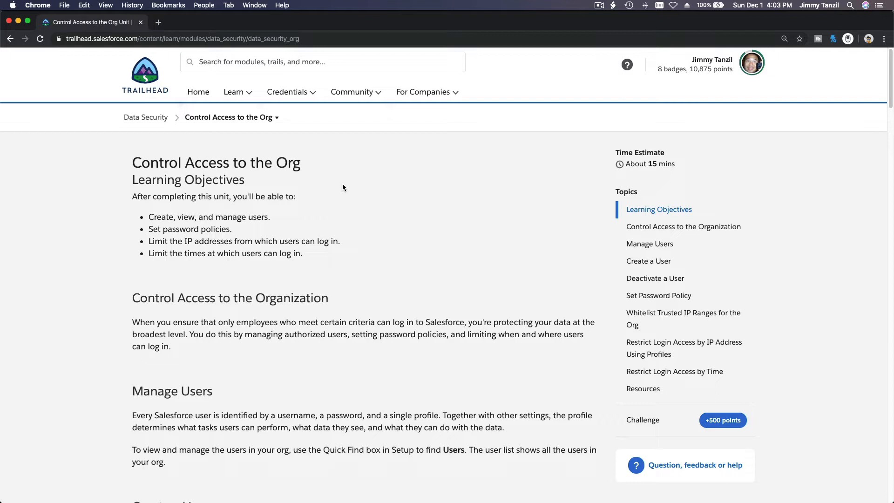
# Step: Open the Hands-on Orgs page in a new tab from the Trailhead account menu
pyautogui.scroll(-1, 342, 187)
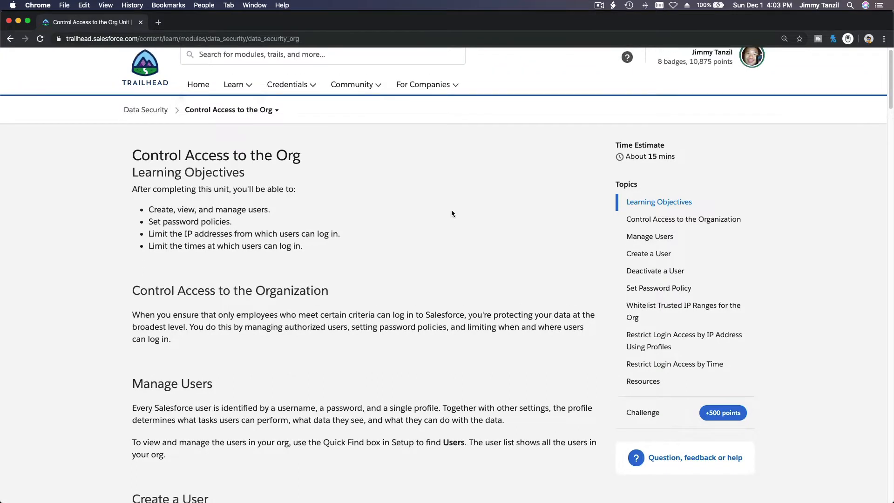
pyautogui.scroll(1, 451, 213)
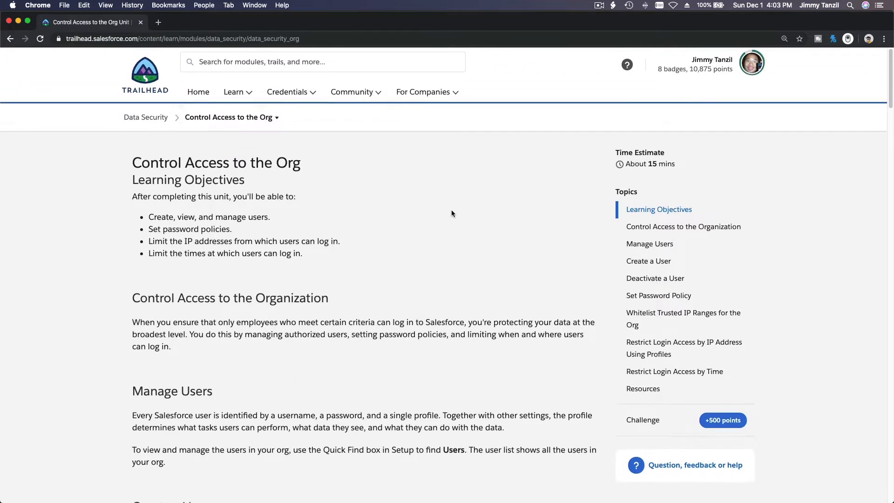
pyautogui.click(751, 63)
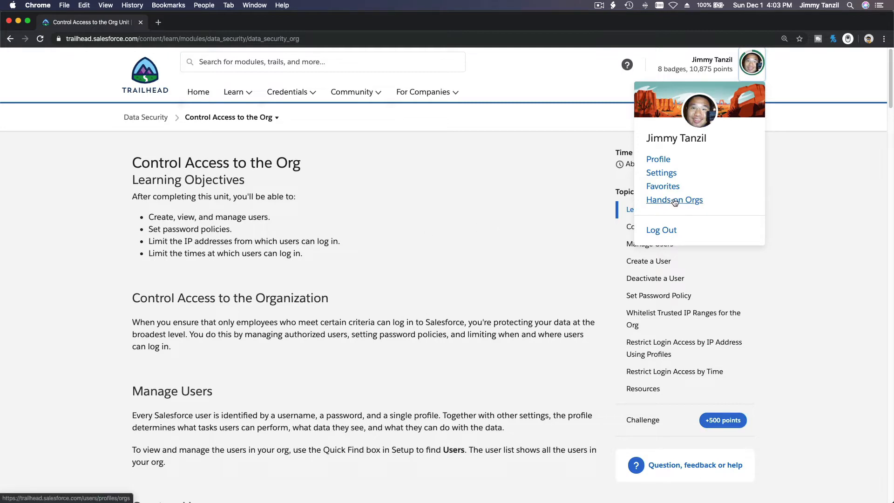
pyautogui.keyDown('super'); pyautogui.click(675, 201); pyautogui.keyUp('super')
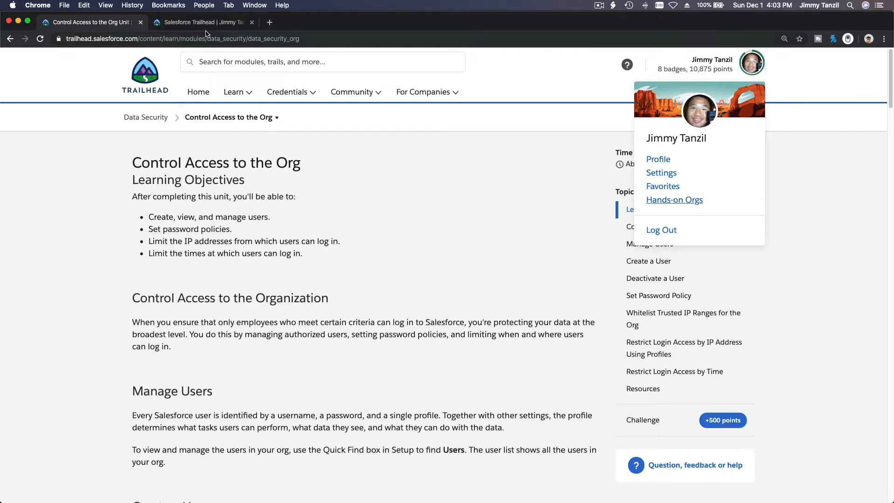
# Step: Launch the default Admin Intermediate playground org, then close the Hands-on Orgs tab
pyautogui.click(203, 24)
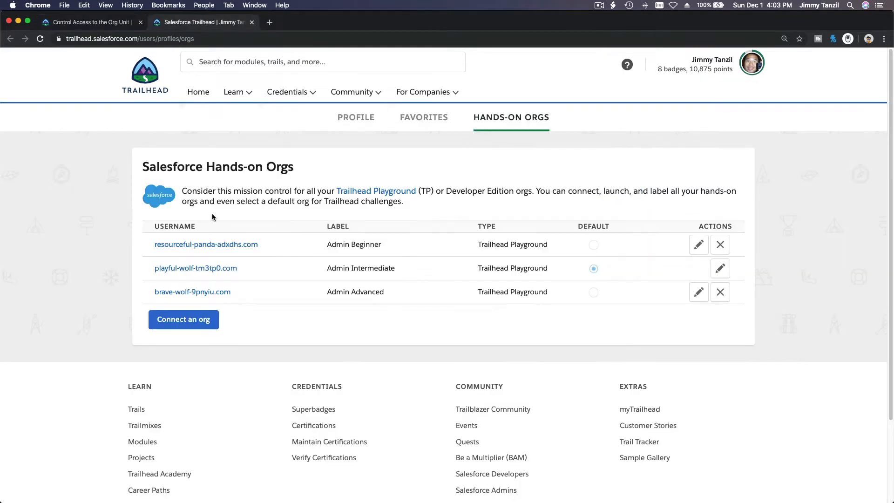
pyautogui.click(226, 269)
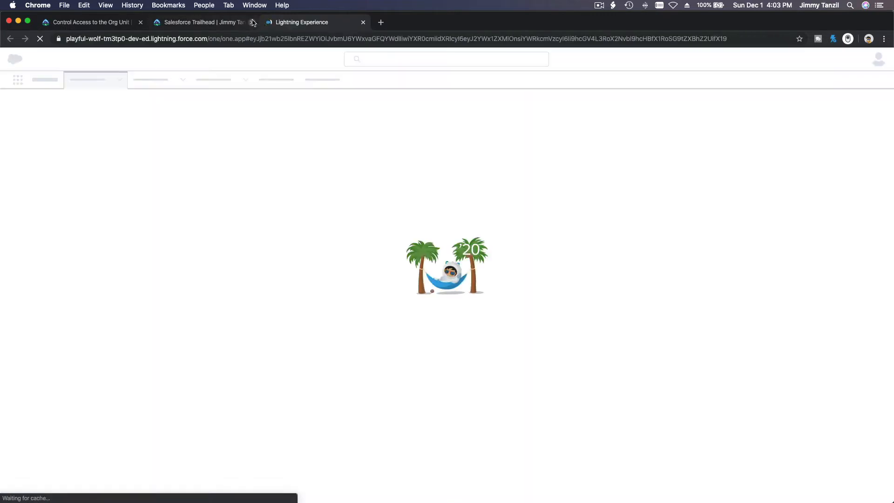
pyautogui.click(251, 23)
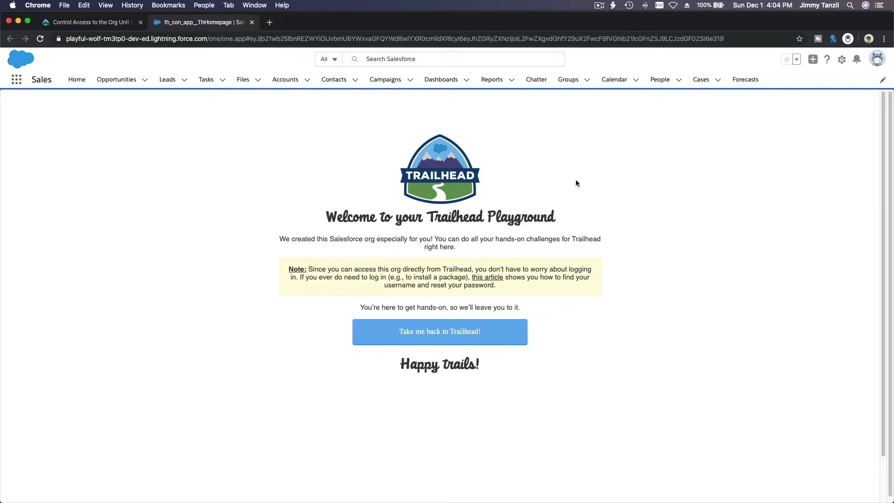
# Step: Open Salesforce Setup in a new tab and focus its Quick Find search
pyautogui.click(842, 60)
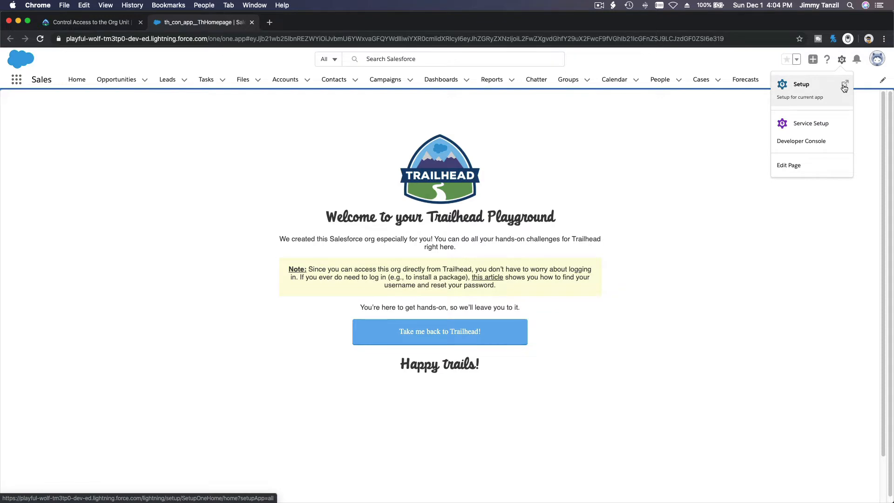
pyautogui.click(844, 88)
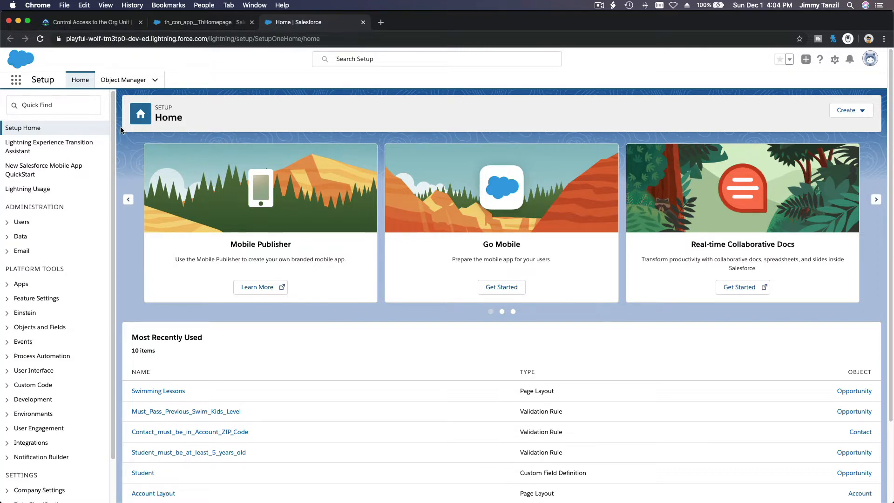
pyautogui.click(78, 101)
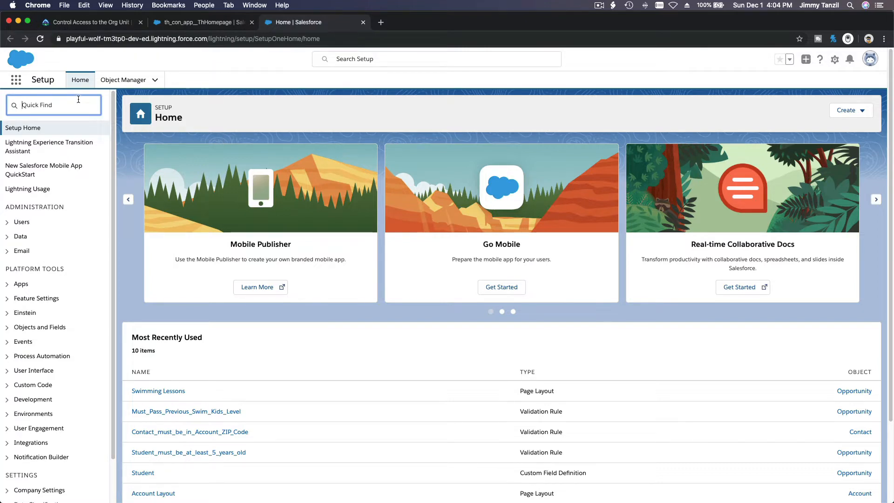
# Step: Search Quick Find for 'Profile' and open the Profiles list under Users
pyautogui.write('Pr')
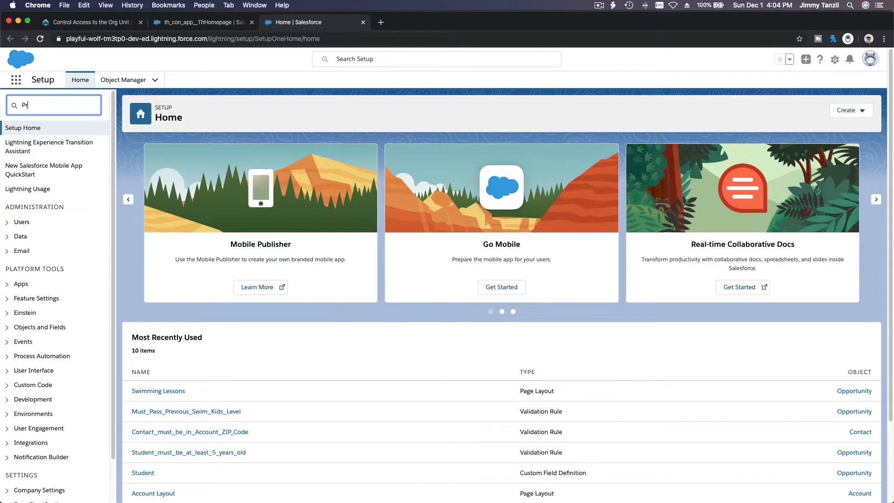
pyautogui.write('ofile')
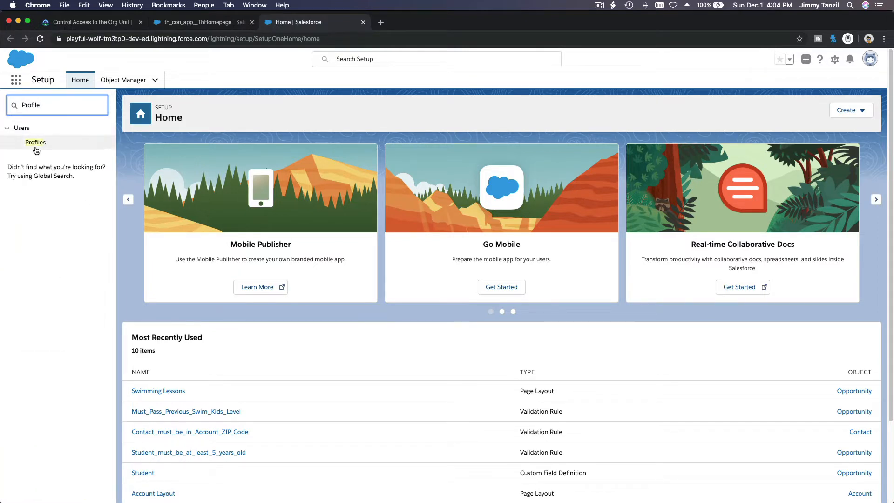
pyautogui.click(36, 143)
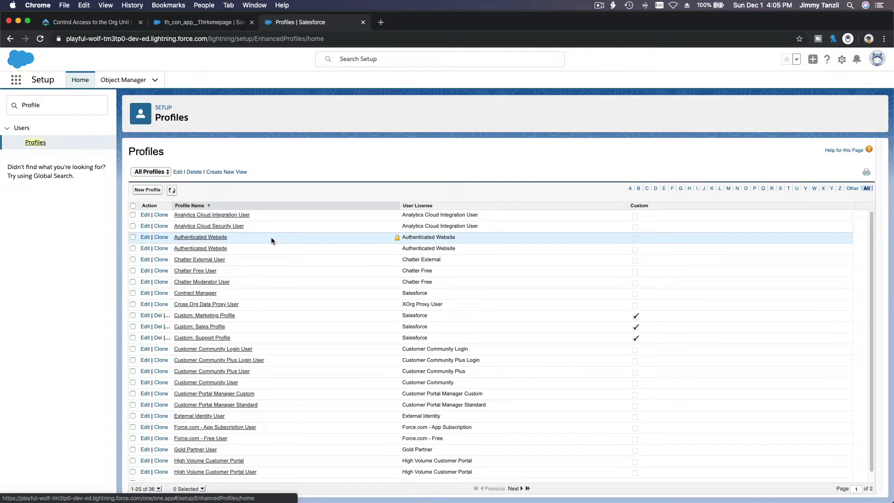
pyautogui.scroll(-1, 271, 236)
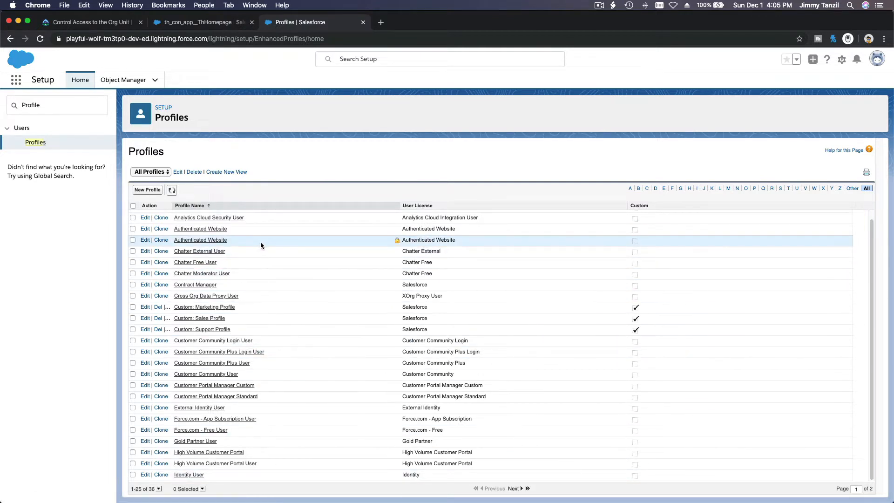
# Step: Clone Standard User into a new profile named 'Swimming Instructor' and save it
pyautogui.click(146, 191)
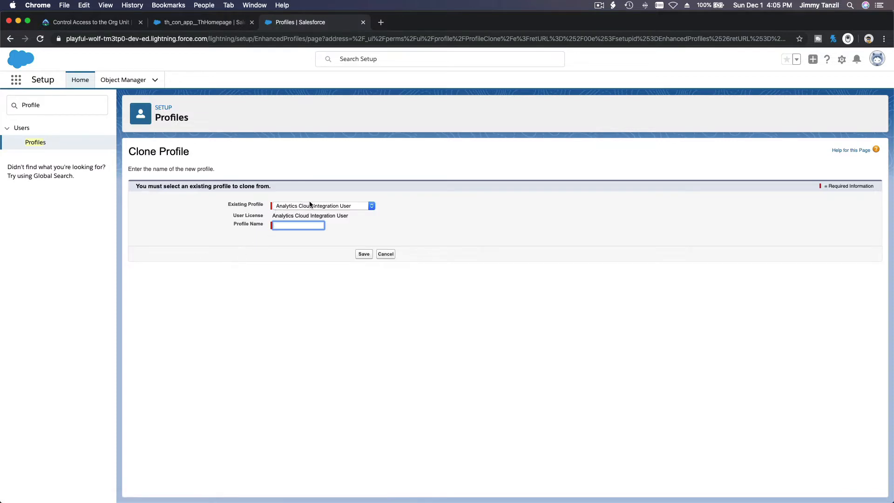
pyautogui.click(321, 206)
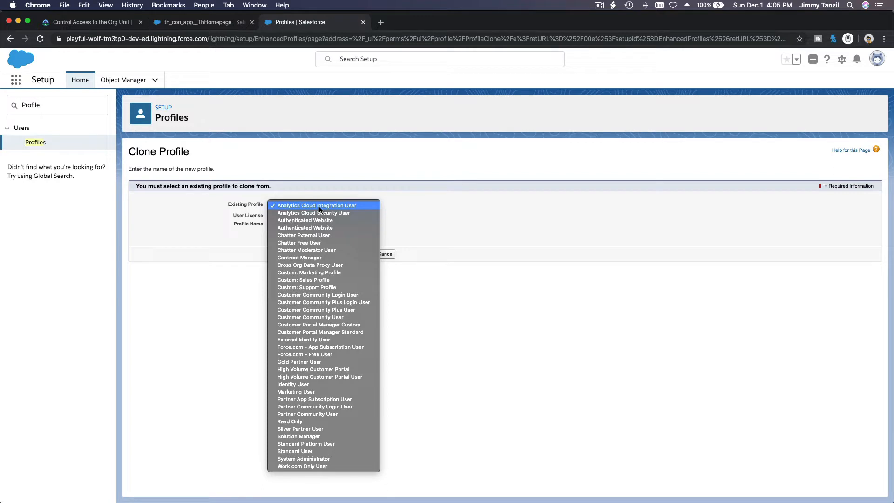
pyautogui.click(324, 452)
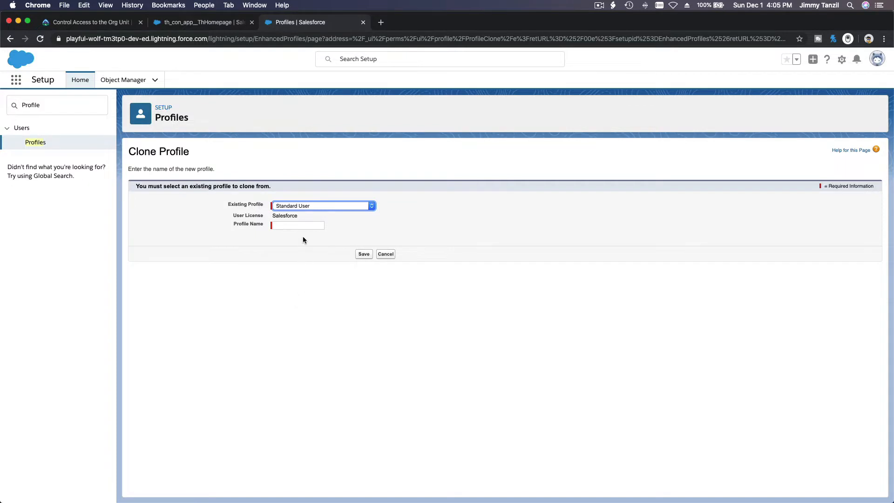
pyautogui.click(307, 226)
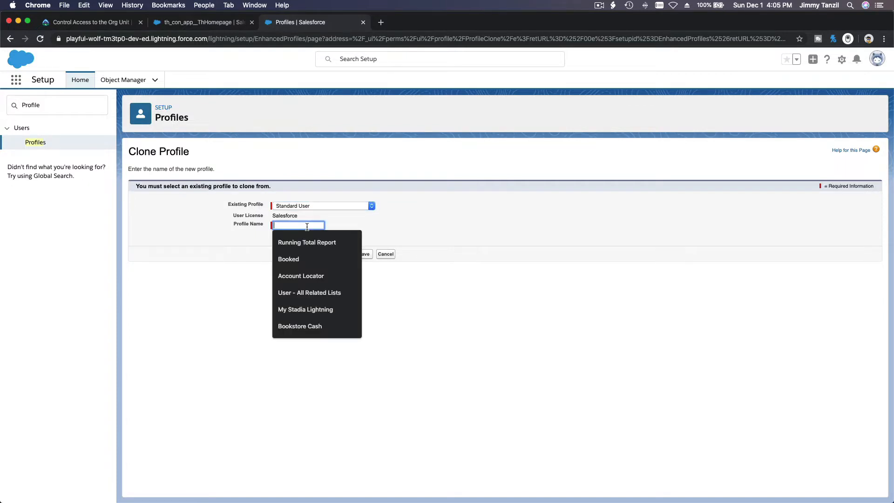
pyautogui.write('Swimming Instructor')
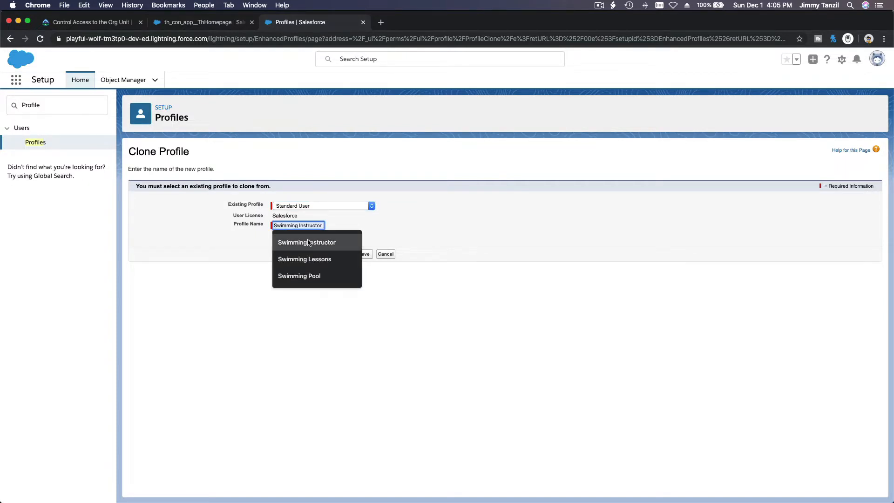
pyautogui.click(308, 242)
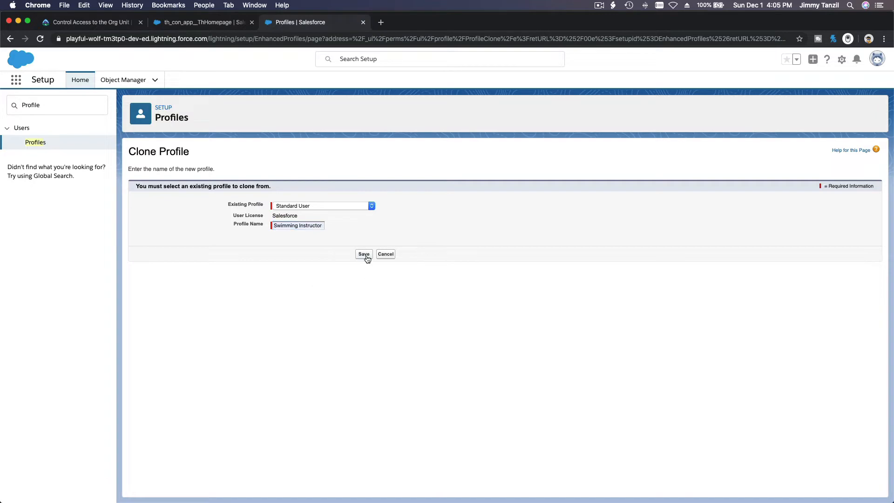
pyautogui.click(364, 254)
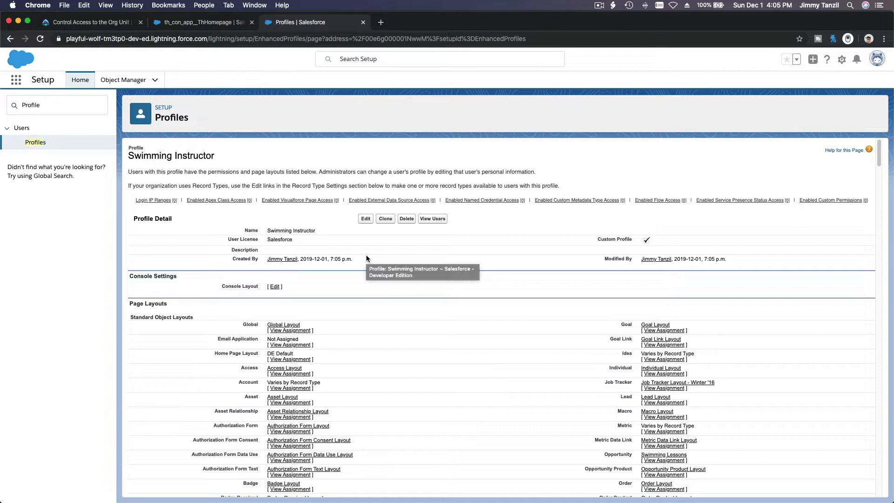
# Step: Confirm Swimming Instructor has no users, then go to Users and start a New User
pyautogui.click(432, 220)
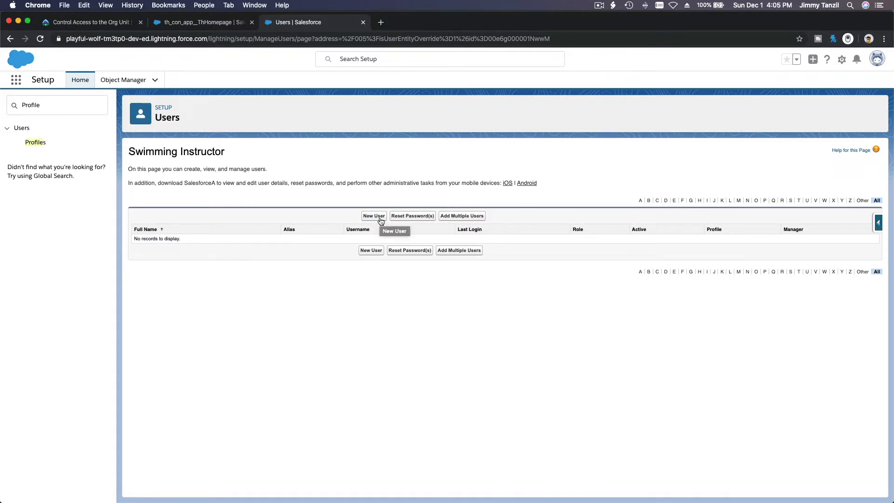
pyautogui.click(90, 109)
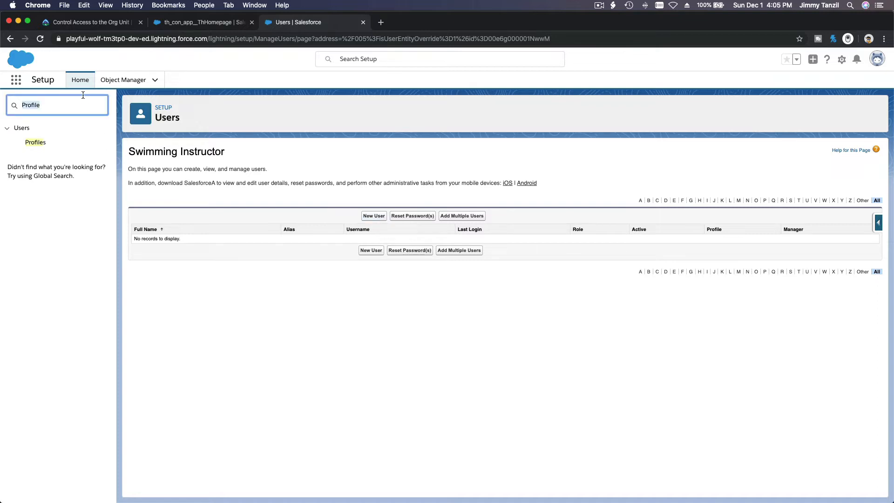
pyautogui.press('BackSpace')
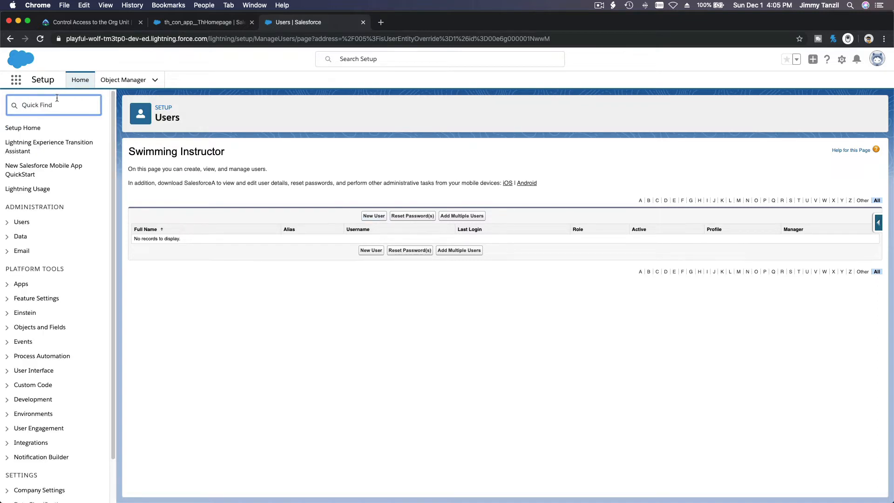
pyautogui.write('Users')
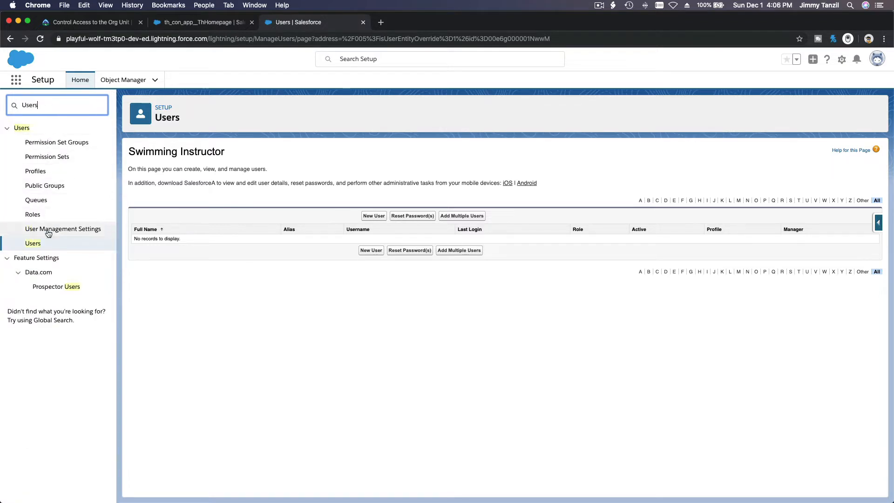
pyautogui.click(33, 244)
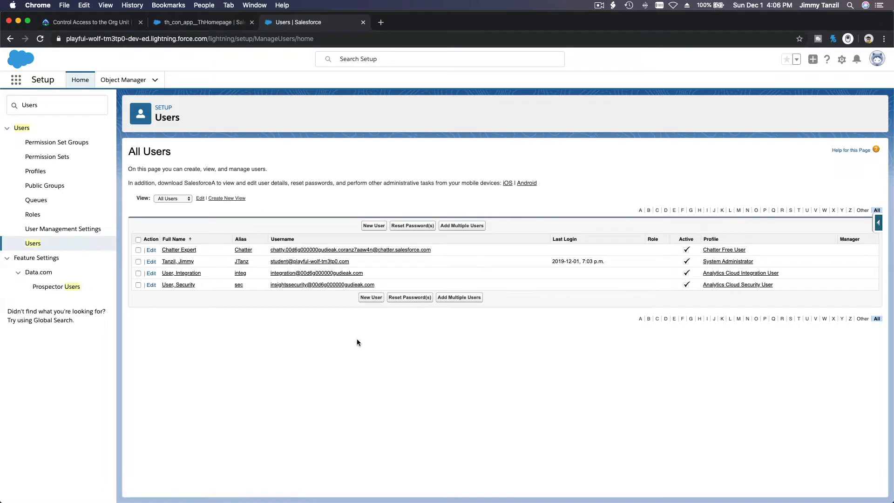
pyautogui.click(372, 227)
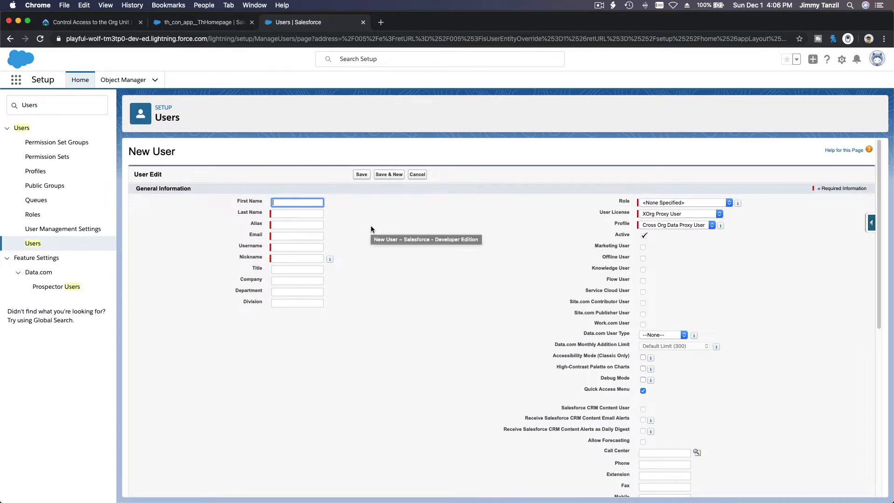
# Step: Enter the user's first name, last name and email, letting alias, username and nickname auto-fill
pyautogui.click(356, 206)
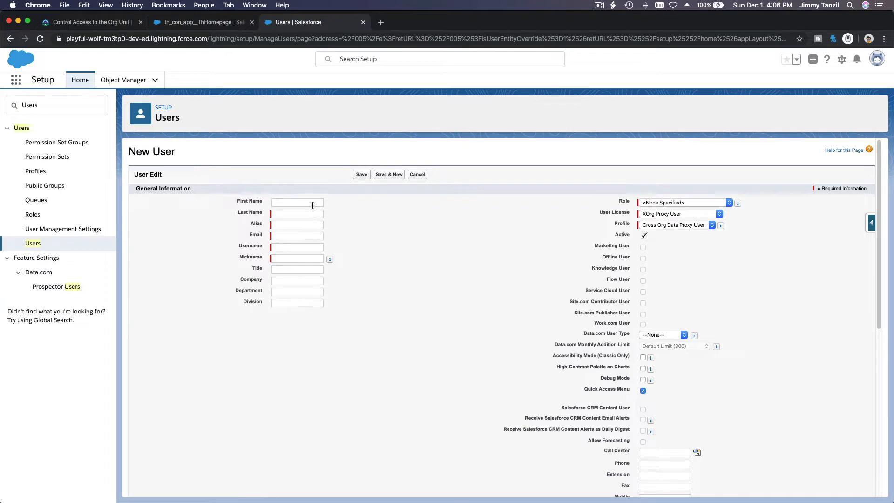
pyautogui.click(313, 204)
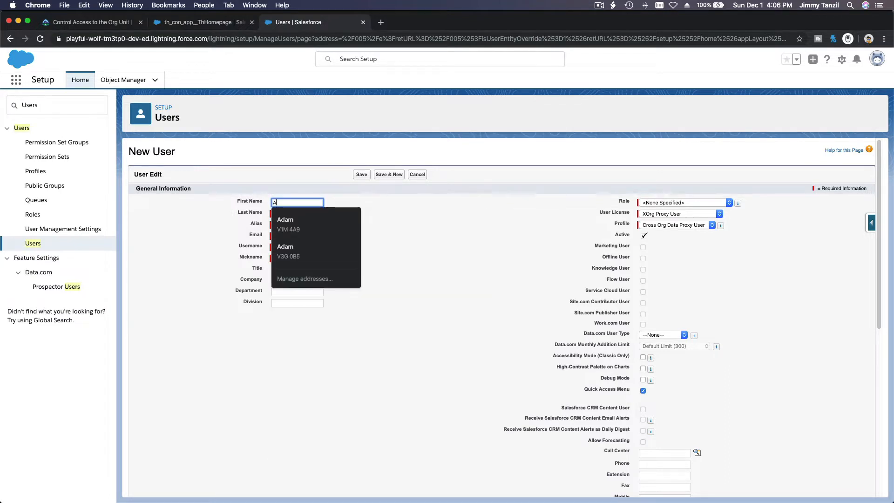
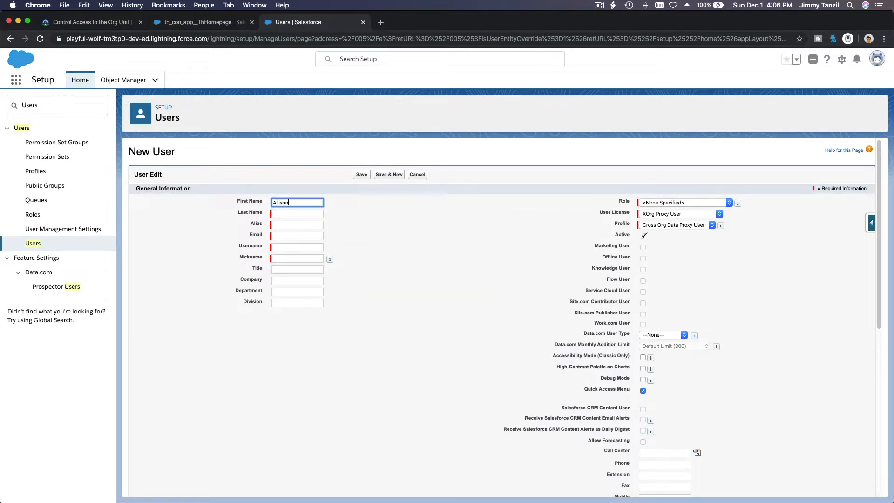
pyautogui.press('Tab')
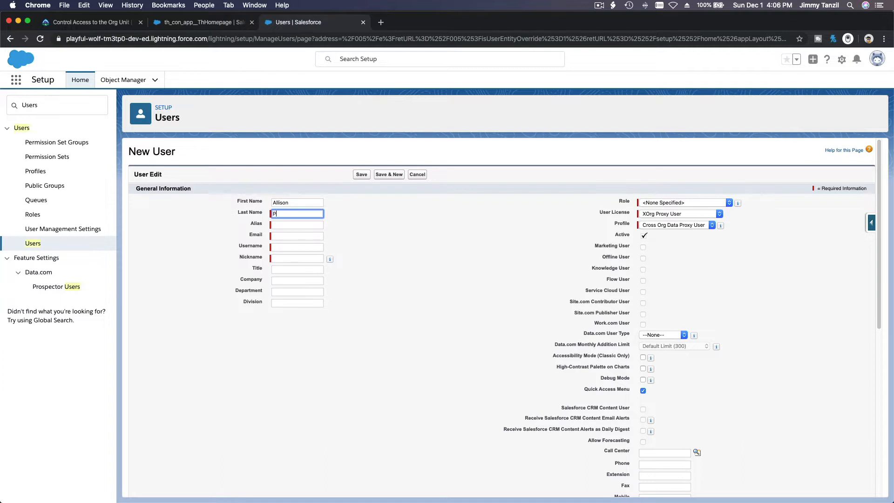
pyautogui.press('Tab')
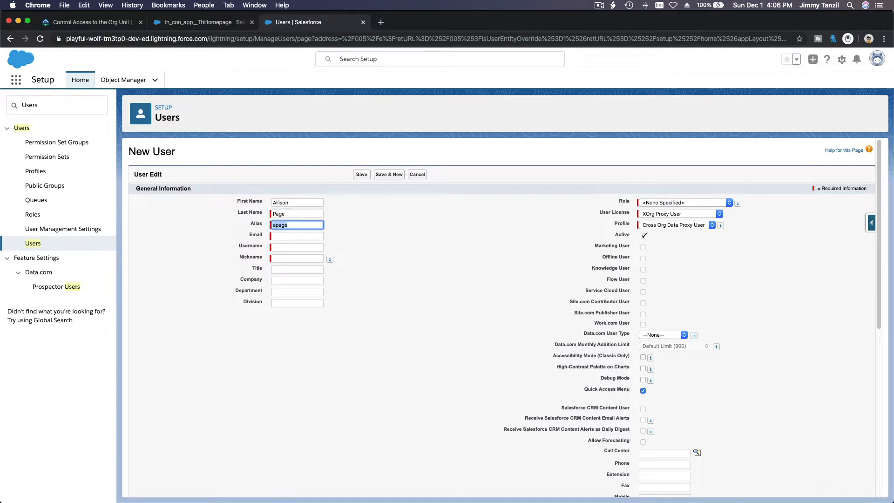
pyautogui.press('Tab')
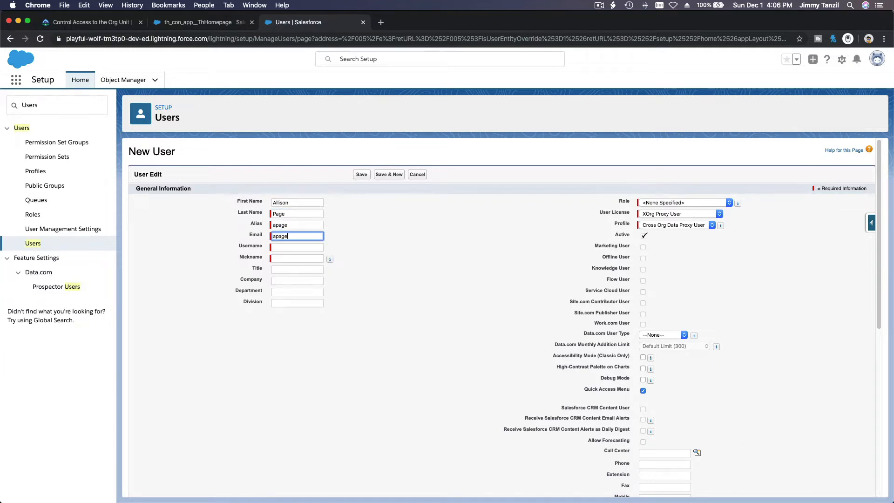
pyautogui.press('Tab')
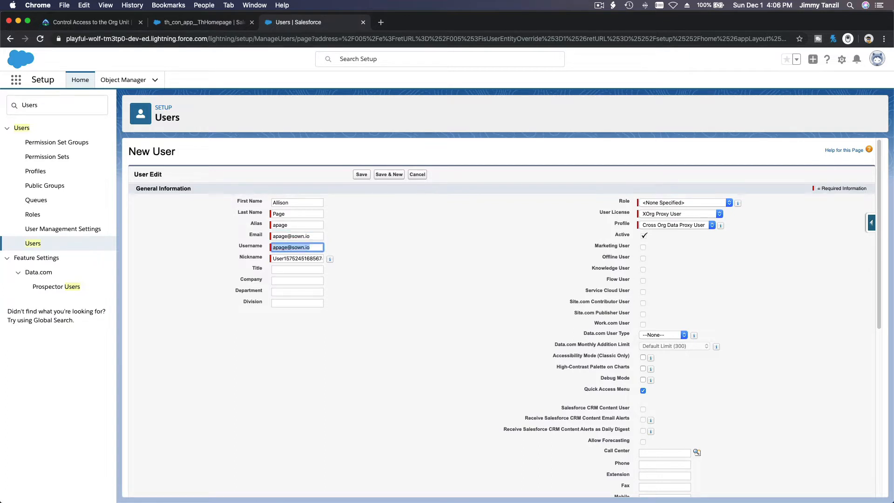
pyautogui.press('Tab')
pyautogui.press('Tab')
pyautogui.press('Tab')
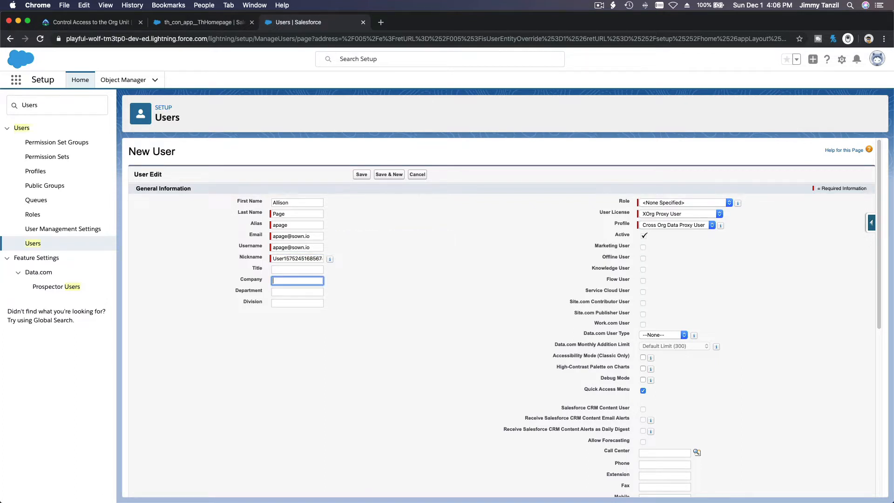
# Step: Set the company to 'Red Cross Swim Kids Program' and leave the role as <None Specified>
pyautogui.write('Red Cross Sw')
pyautogui.write('imm')
pyautogui.press('BackSpace')
pyautogui.write('Kids Program')
pyautogui.click(389, 223)
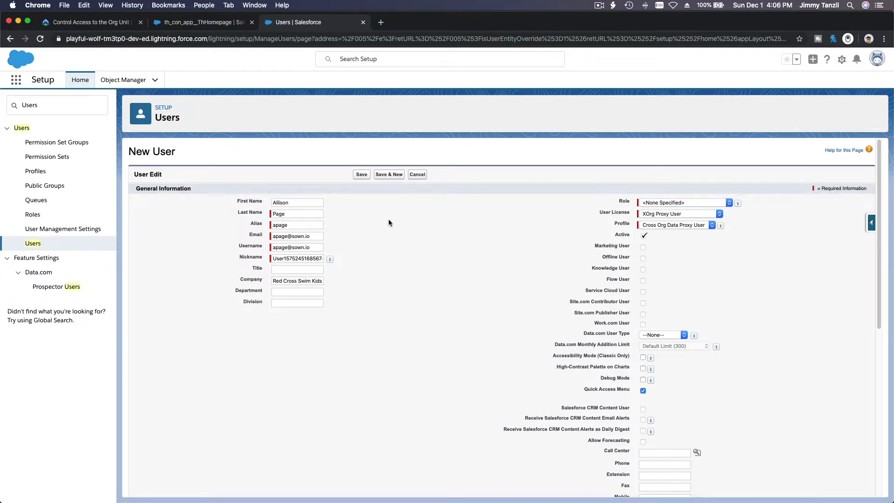
pyautogui.click(651, 204)
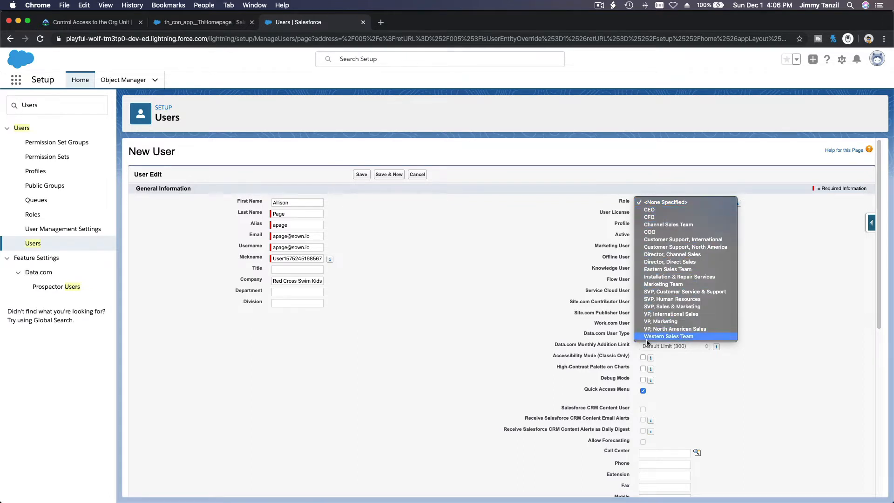
pyautogui.click(668, 203)
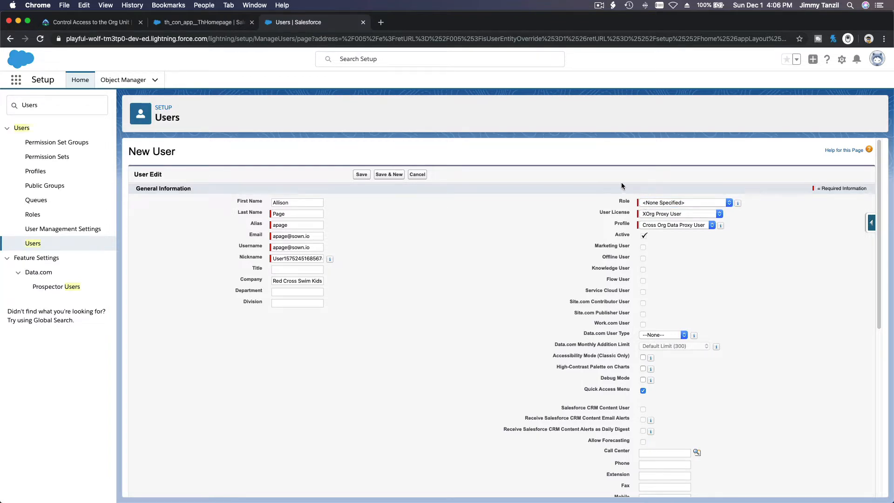
pyautogui.click(121, 24)
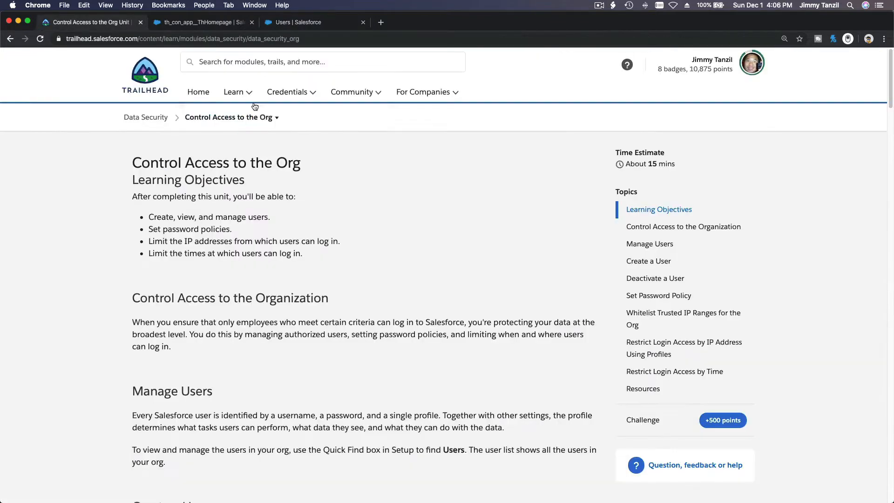
# Step: Check the Data Security units list in Trailhead, then return to the New User form
pyautogui.click(277, 120)
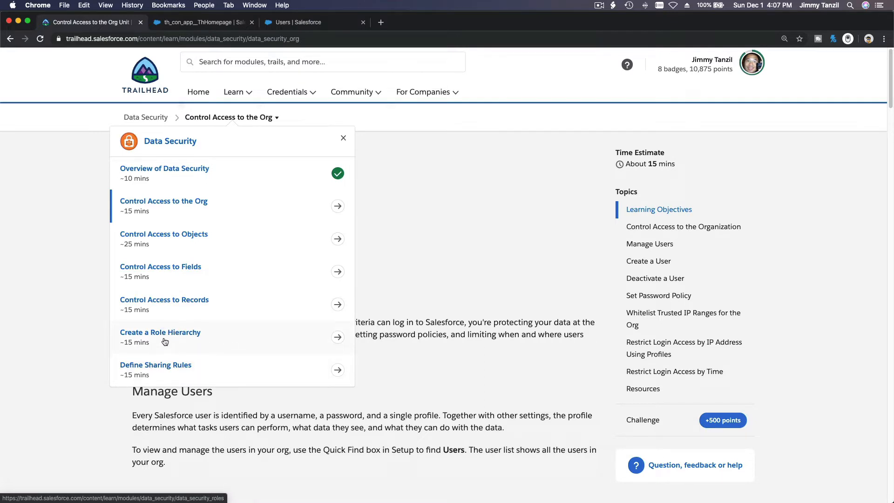
pyautogui.click(492, 214)
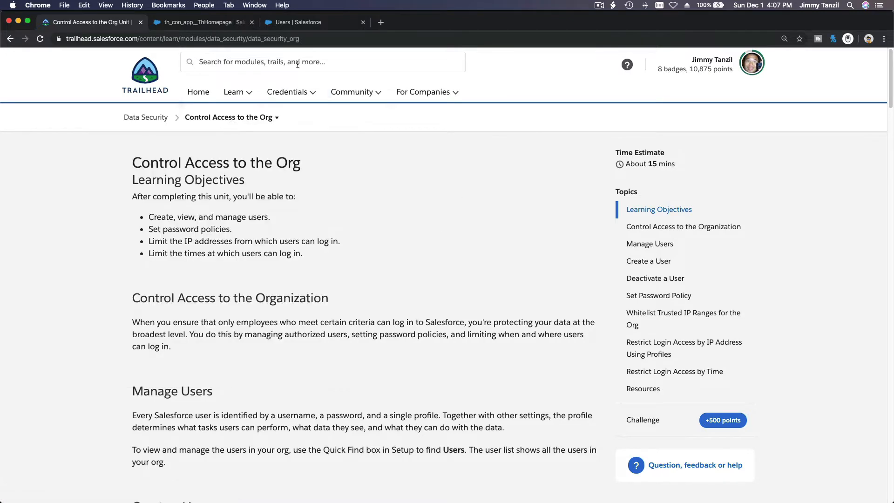
pyautogui.click(294, 27)
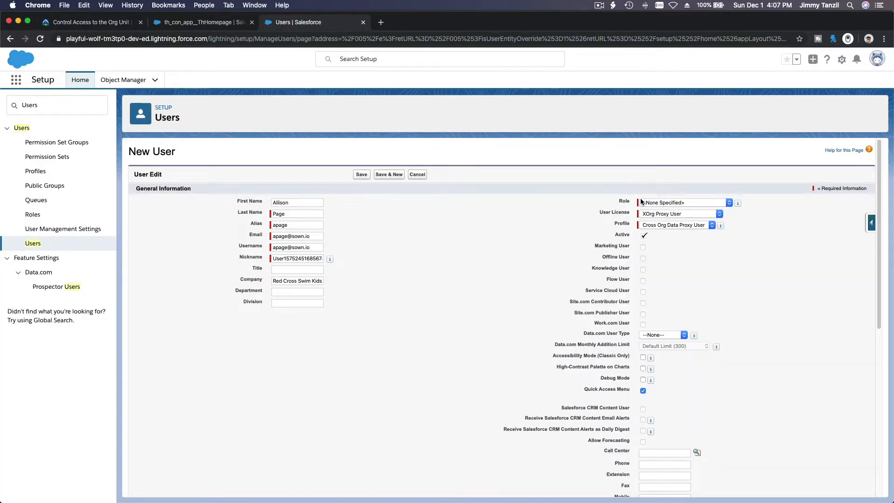
# Step: Give the user a Salesforce license, Swimming Instructor profile and Pacific Standard Time zone, then save
pyautogui.click(673, 214)
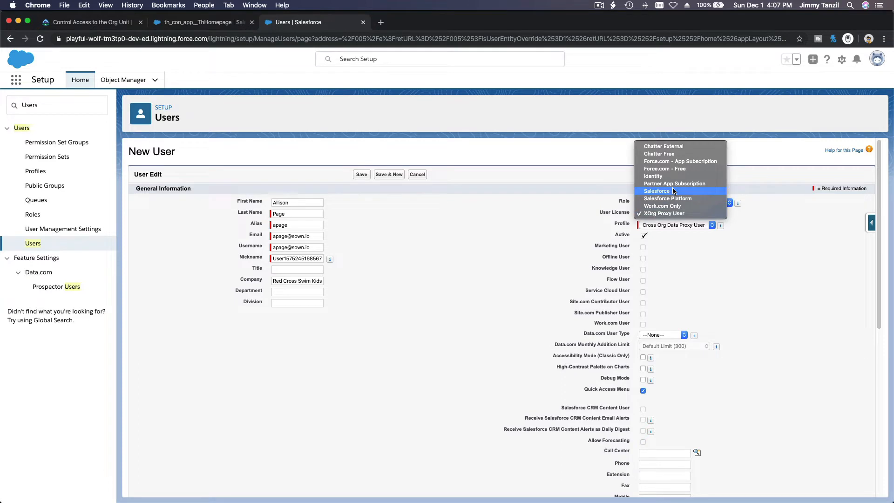
pyautogui.click(681, 192)
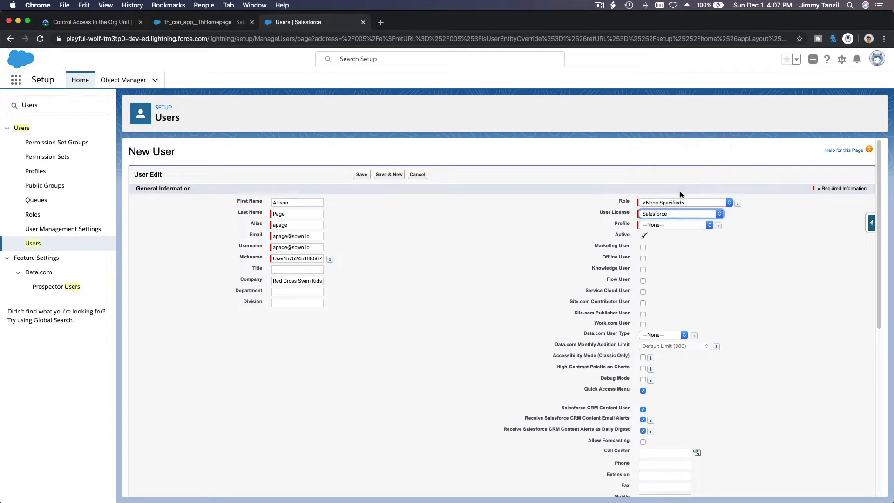
pyautogui.click(670, 225)
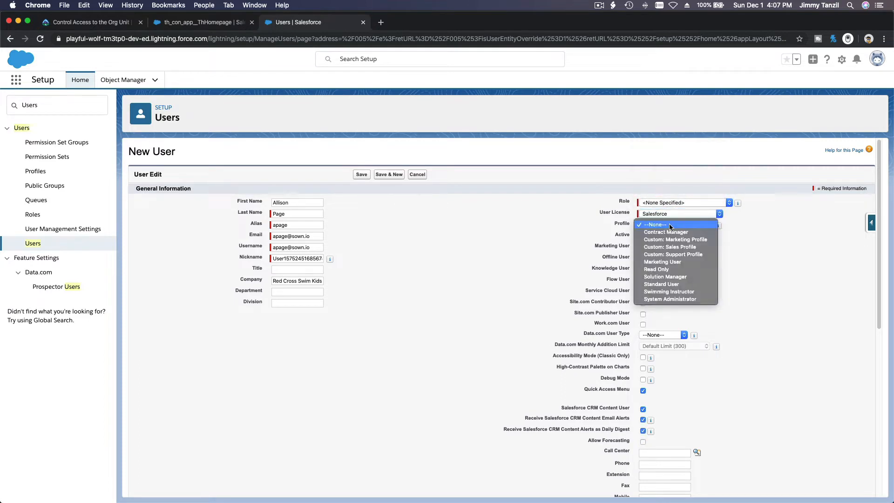
pyautogui.click(673, 293)
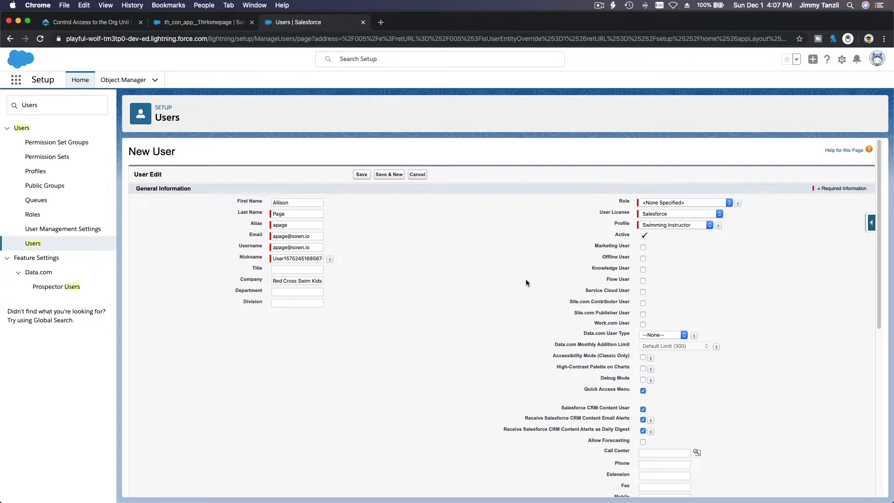
pyautogui.scroll(-3, 485, 233)
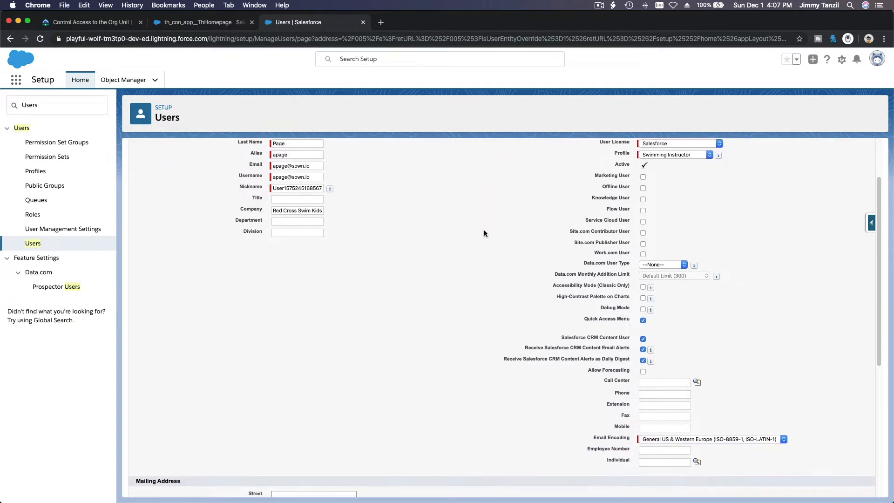
pyautogui.scroll(-6, 485, 233)
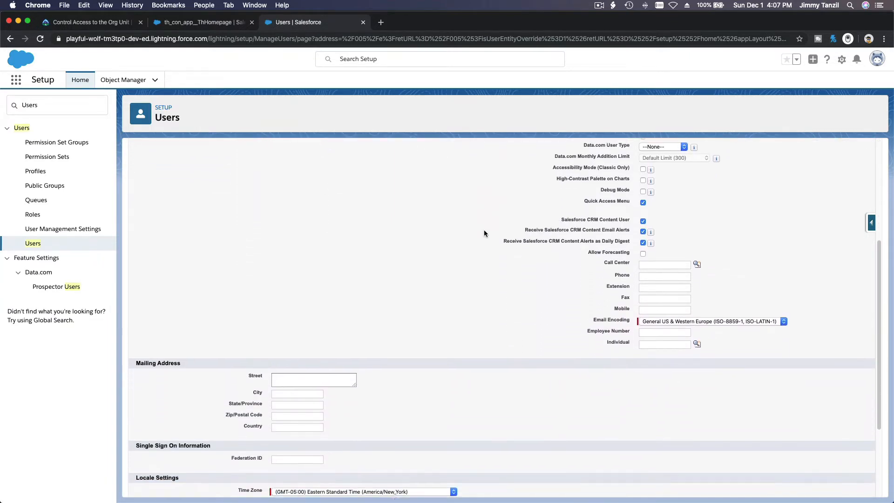
pyautogui.scroll(-2, 484, 233)
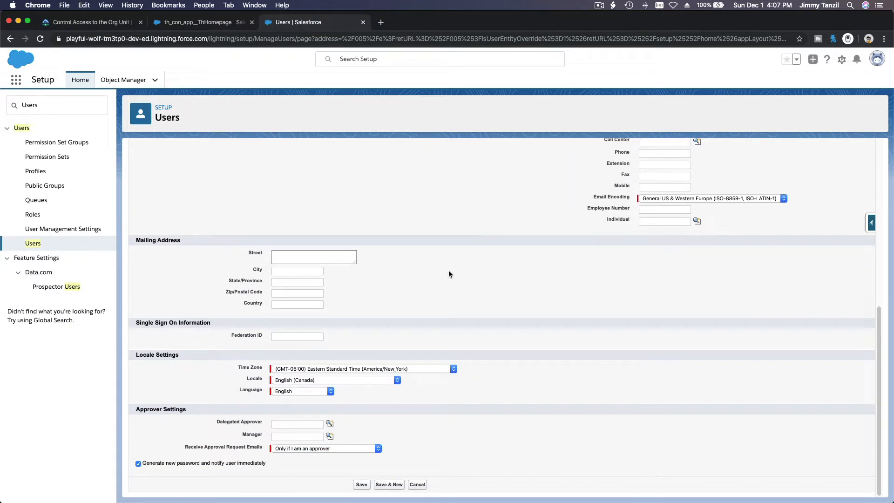
pyautogui.click(422, 368)
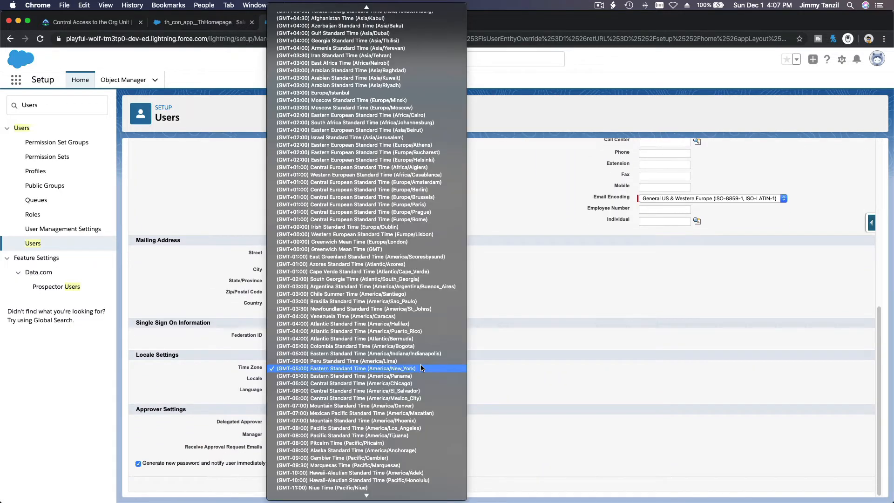
pyautogui.click(423, 428)
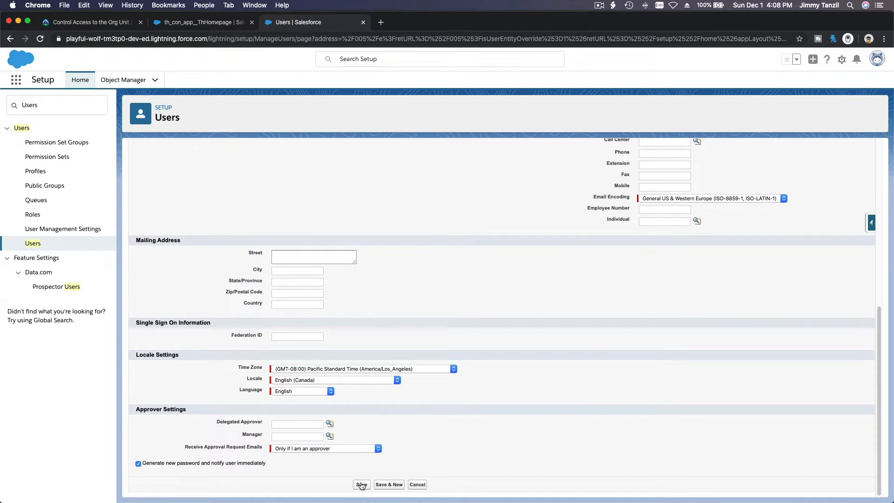
pyautogui.click(362, 484)
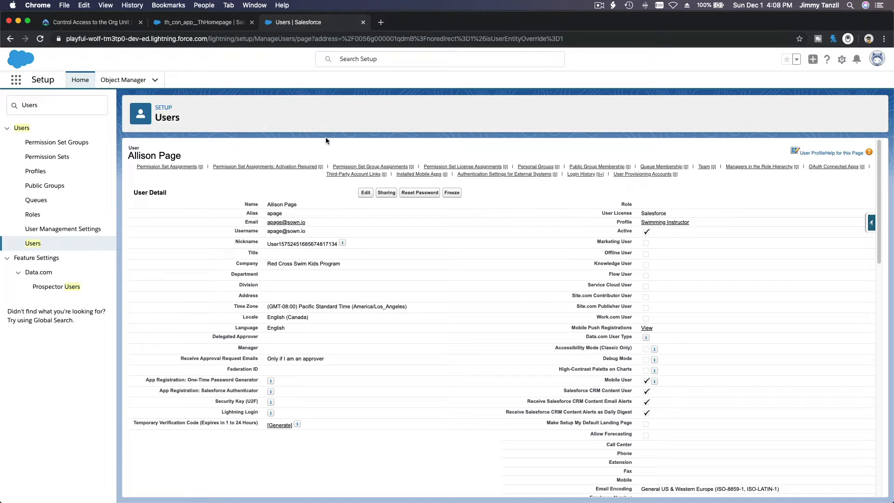
# Step: Back in the Trailhead unit, scroll to the Create a User and Deactivate a User sections
pyautogui.click(91, 28)
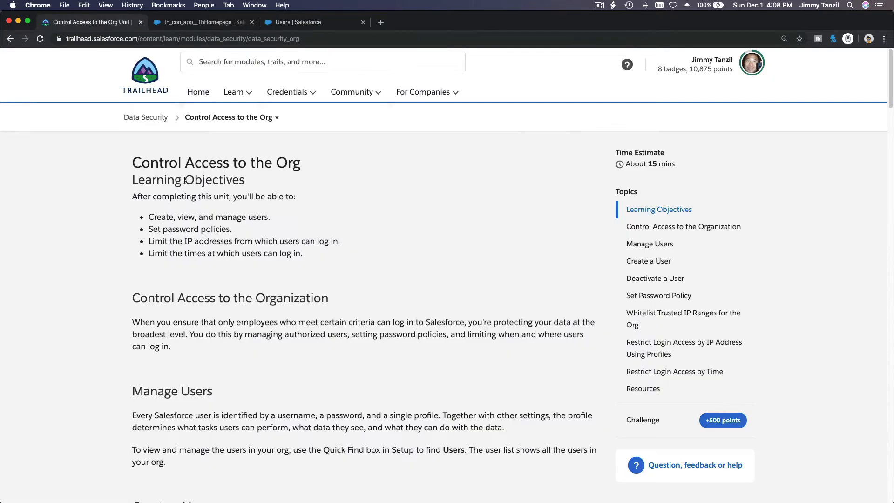
pyautogui.scroll(-6, 303, 239)
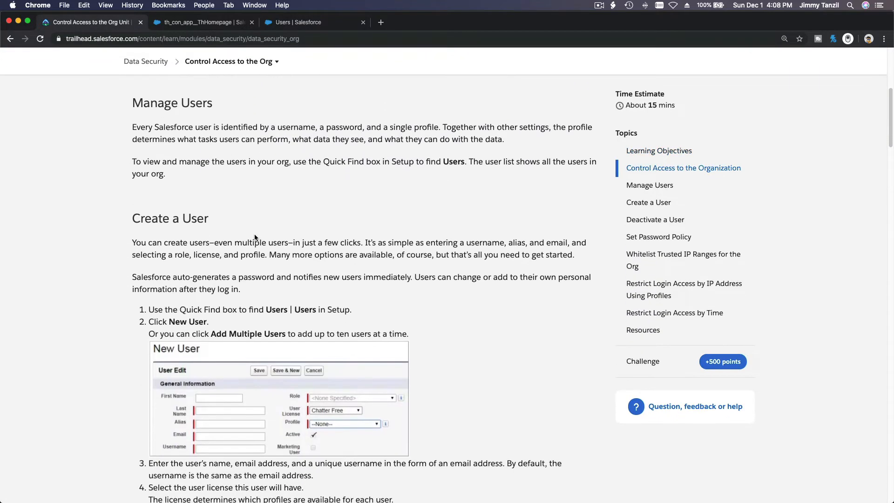
pyautogui.scroll(-3, 251, 255)
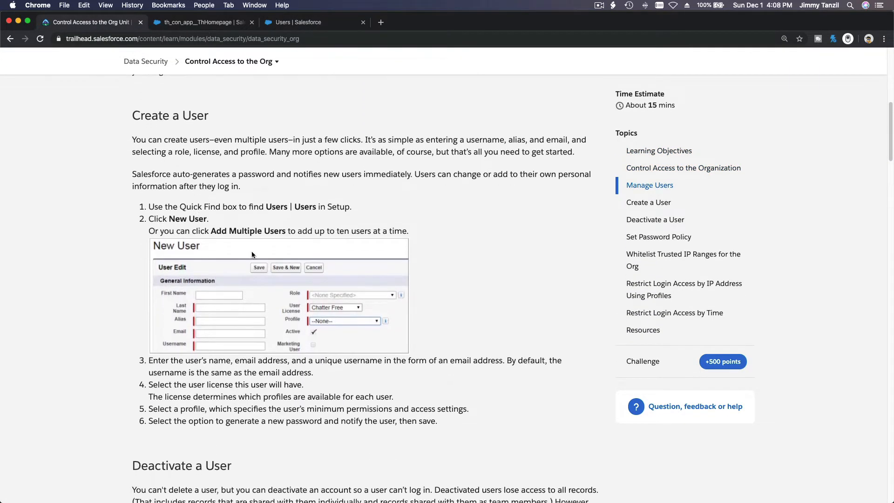
pyautogui.scroll(-3, 251, 254)
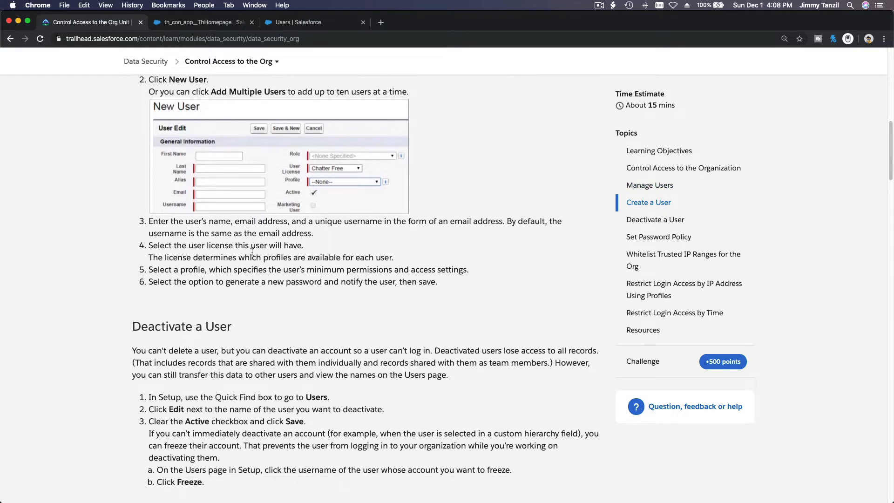
pyautogui.scroll(-1, 252, 253)
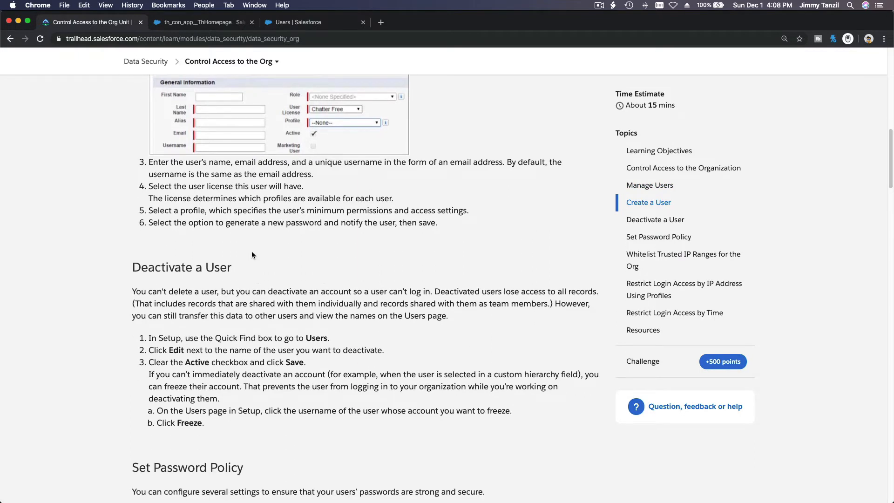
pyautogui.scroll(-3, 252, 255)
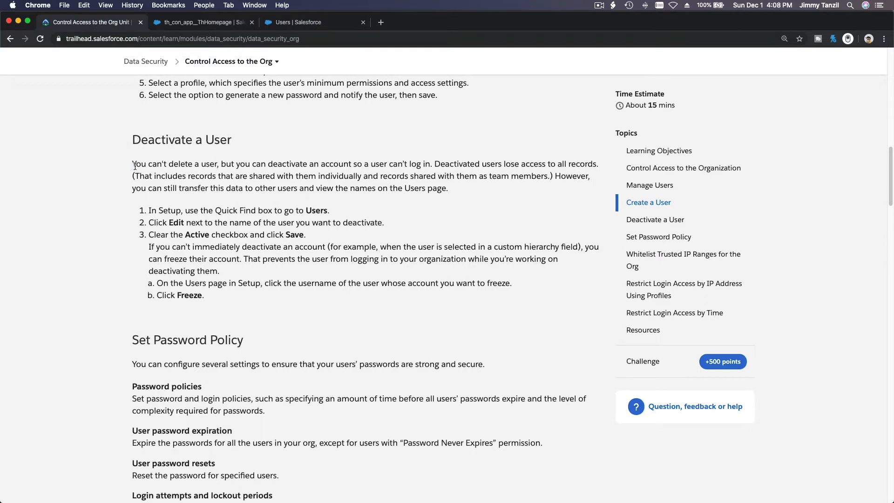
# Step: Highlight 'You can't delete a user' and 'can't log in' while reading, then return to the user's Salesforce page
pyautogui.moveTo(135, 166); pyautogui.dragTo(217, 169)
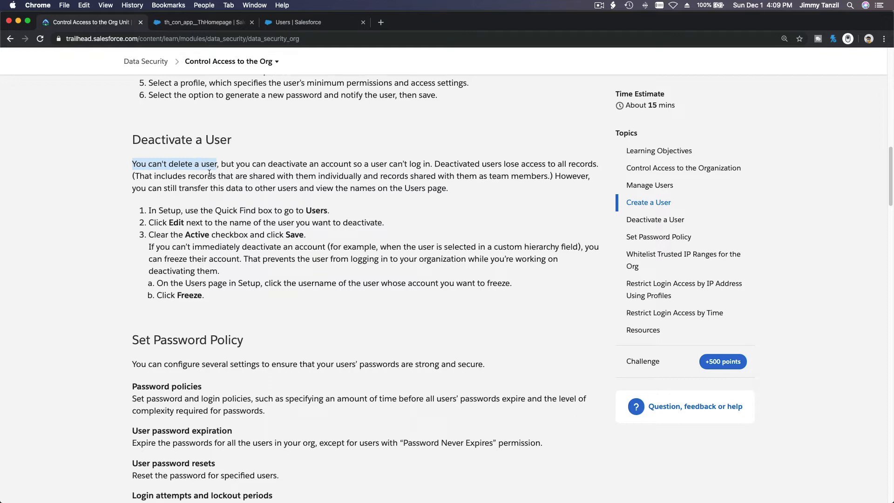
pyautogui.click(261, 153)
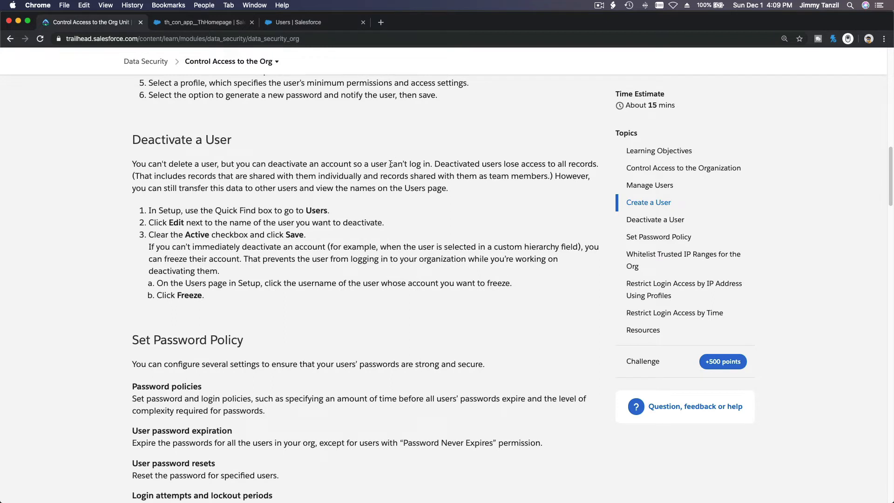
pyautogui.moveTo(389, 164); pyautogui.dragTo(429, 169)
pyautogui.click(416, 143)
pyautogui.click(304, 24)
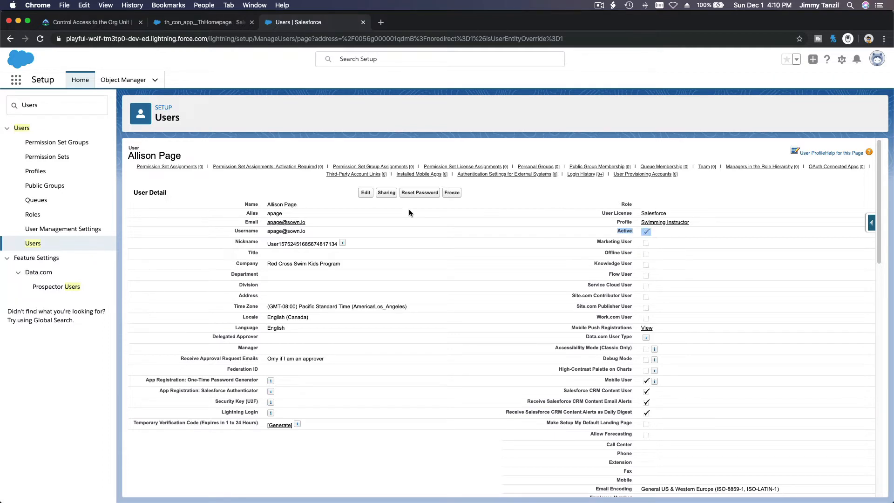
# Step: Deactivate the Swimming Instructor user, acknowledging the warning, and save the record
pyautogui.click(366, 194)
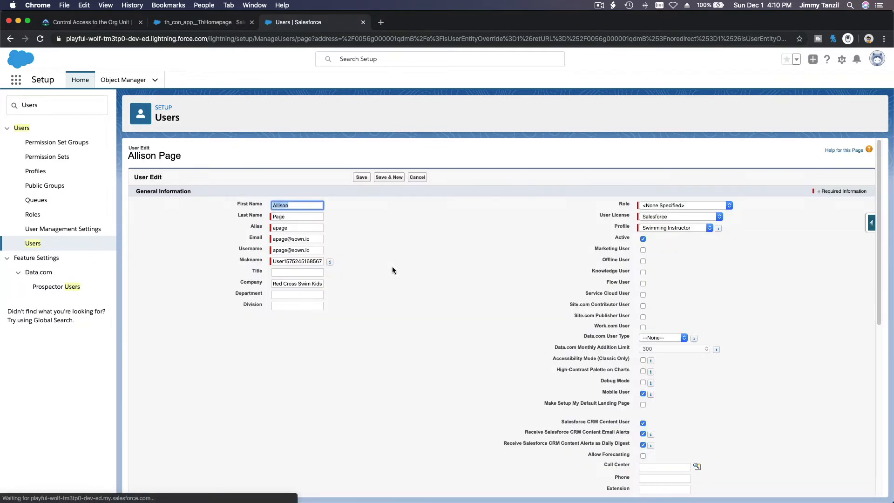
pyautogui.click(643, 240)
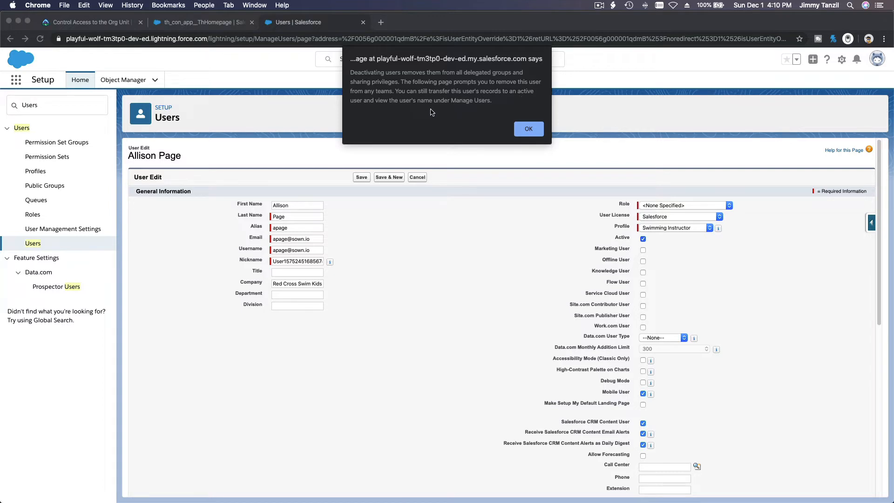
pyautogui.click(530, 131)
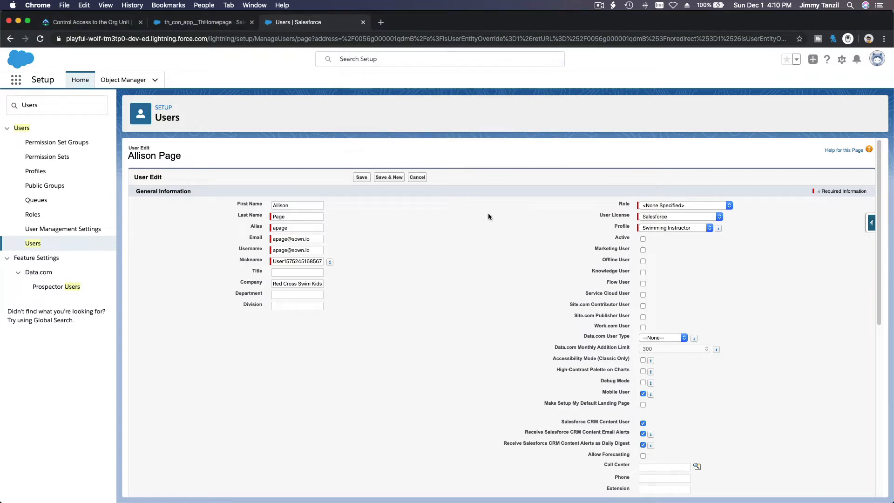
pyautogui.click(363, 180)
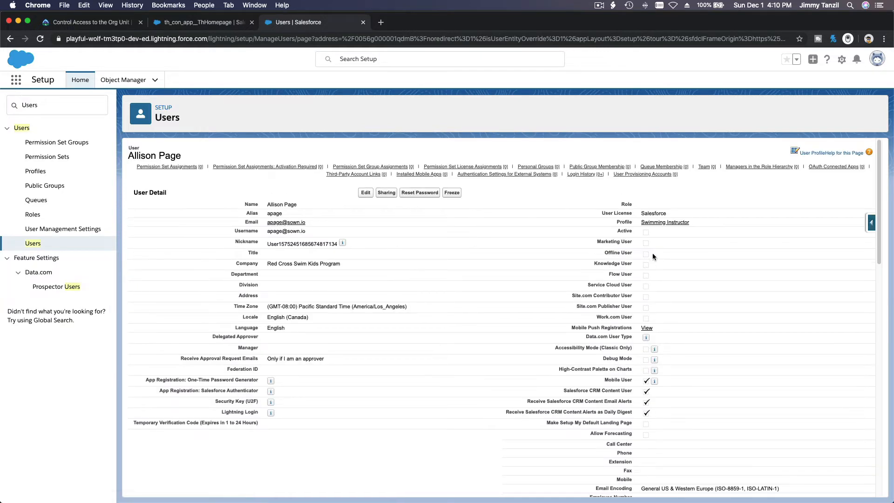
# Step: Check the Users list in the Active Users and All Users views, then go back to Trailhead
pyautogui.click(33, 243)
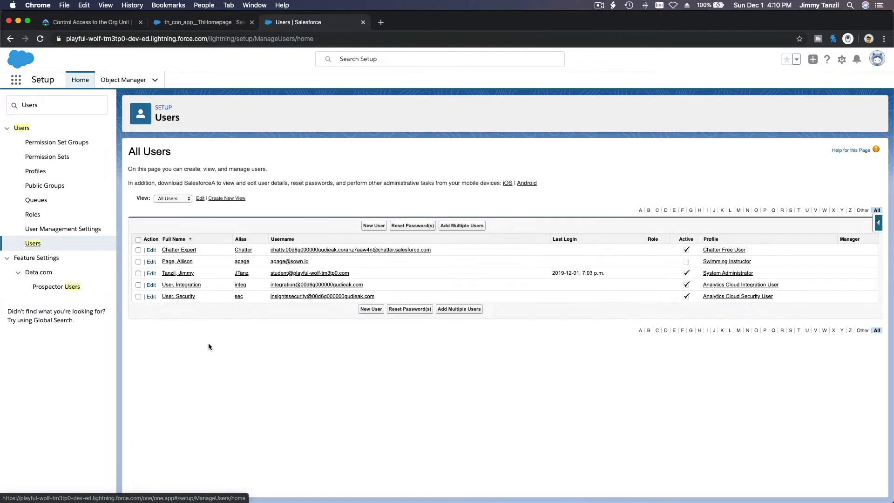
pyautogui.click(177, 198)
pyautogui.click(175, 184)
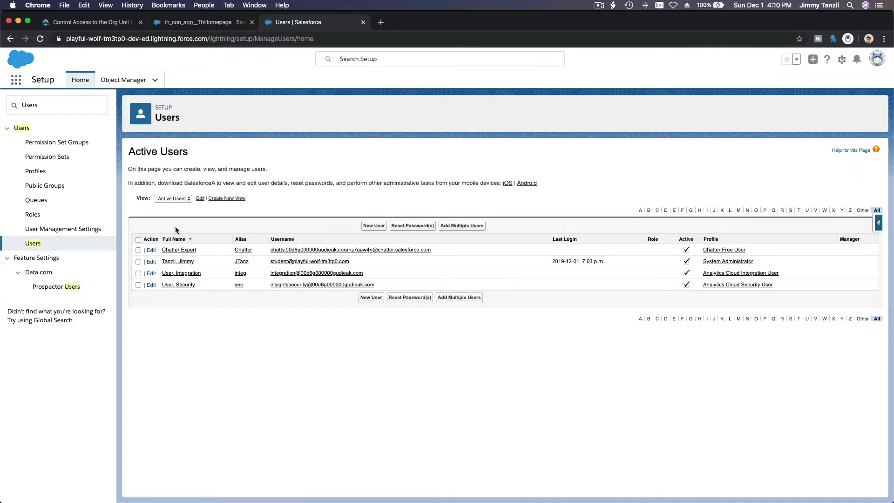
pyautogui.click(182, 199)
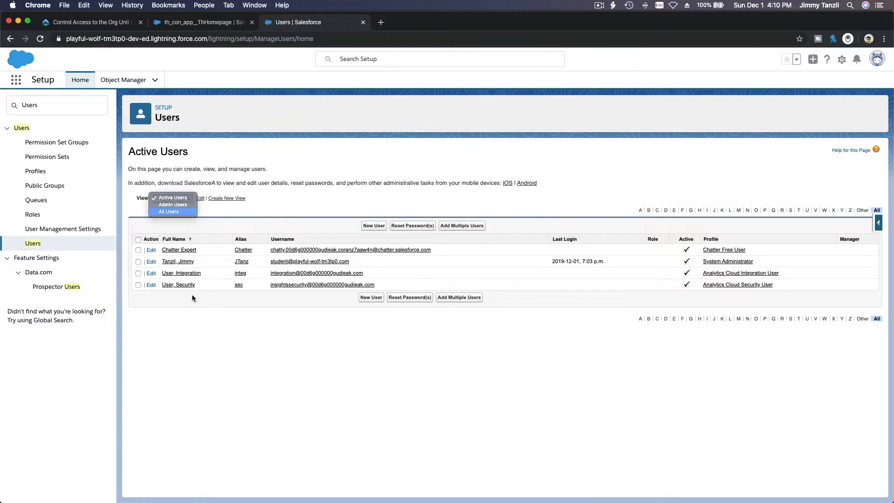
pyautogui.click(169, 212)
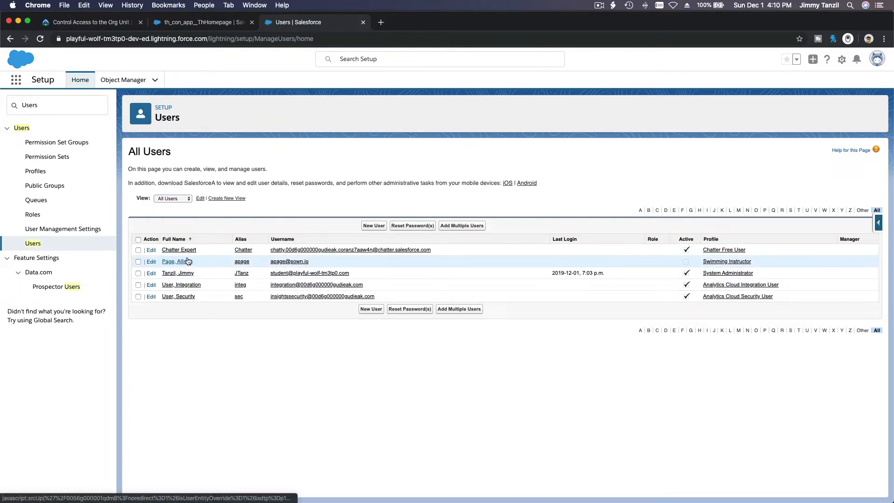
pyautogui.click(111, 26)
# Step: Scroll the Trailhead unit down to Set Password Policy, then go back to the Salesforce users page
pyautogui.scroll(-2, 200, 239)
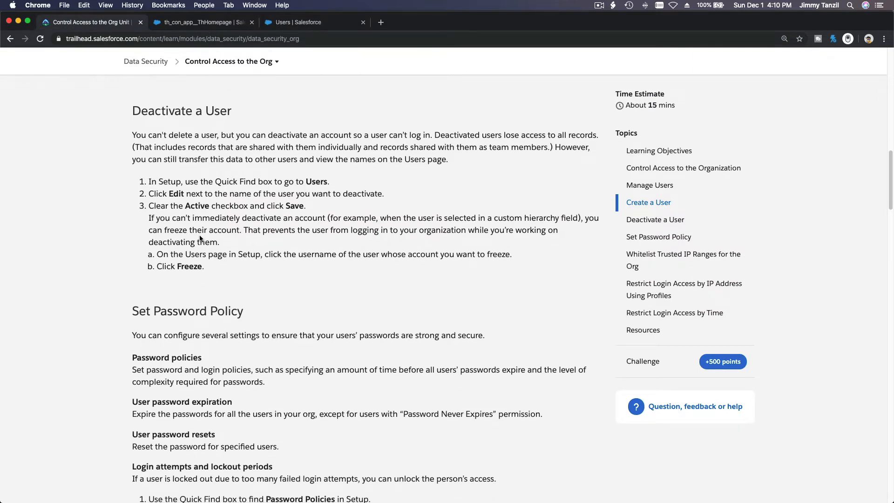
pyautogui.scroll(-5, 200, 238)
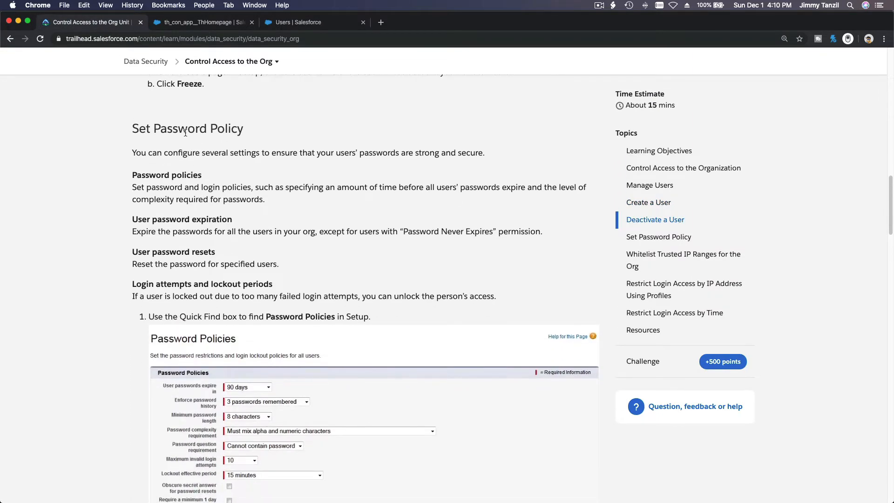
pyautogui.scroll(-2, 185, 131)
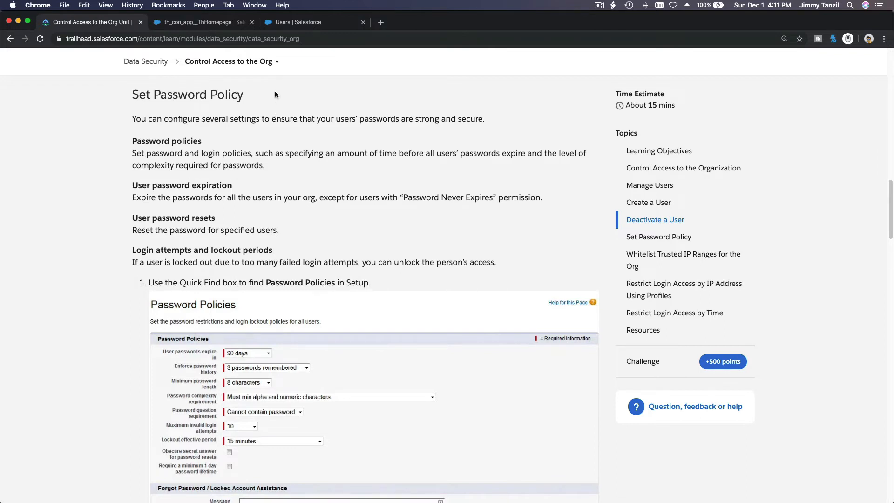
pyautogui.click(289, 23)
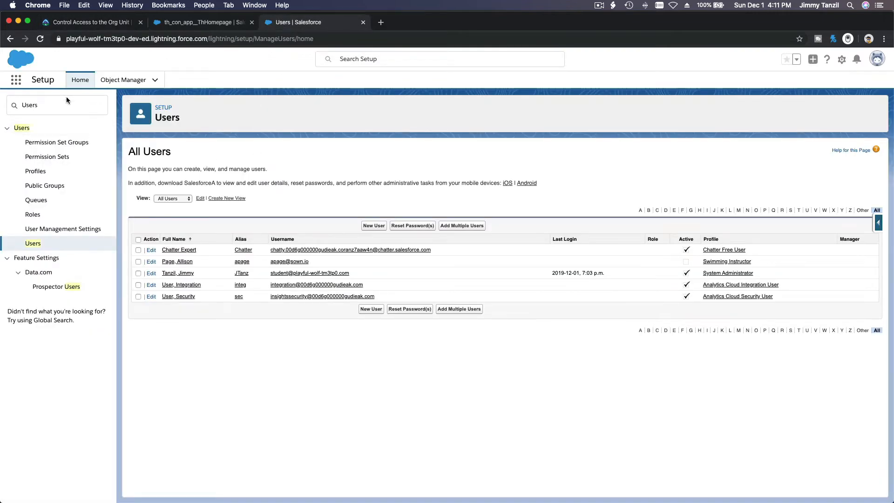
# Step: Search Quick Find for 'Password' and open Password Policies
pyautogui.doubleClick(74, 111)
pyautogui.write('P')
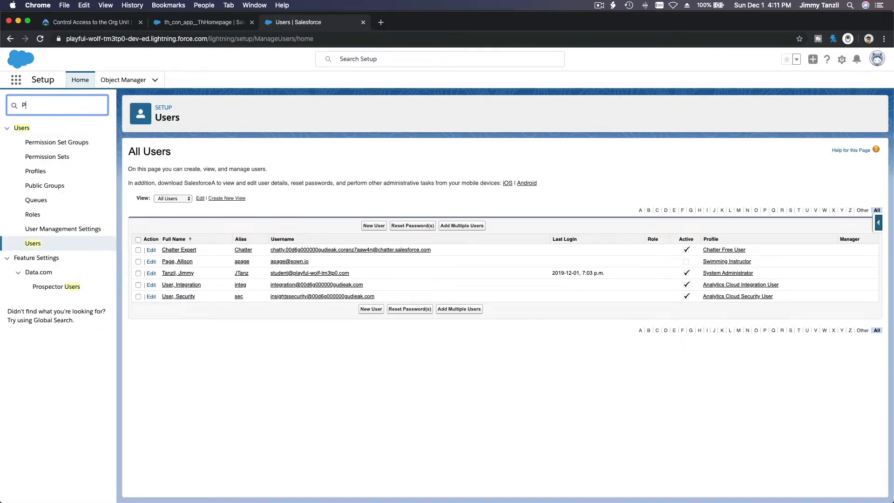
pyautogui.write('assword')
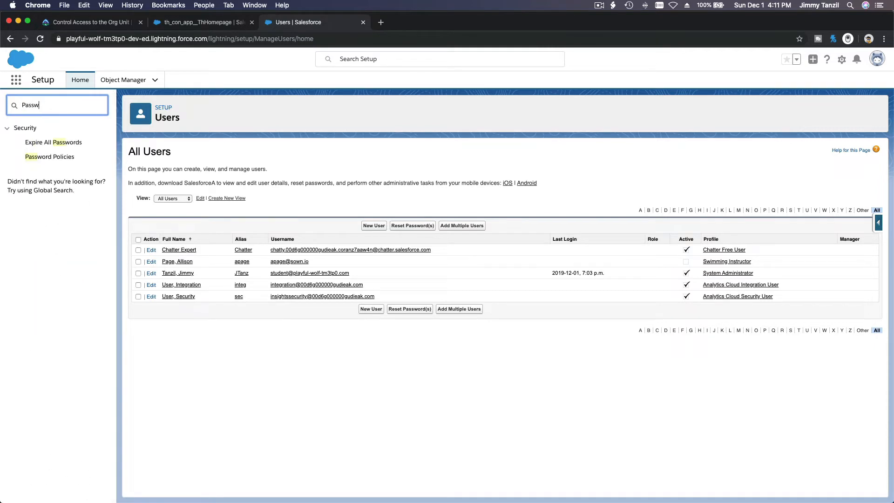
pyautogui.click(68, 157)
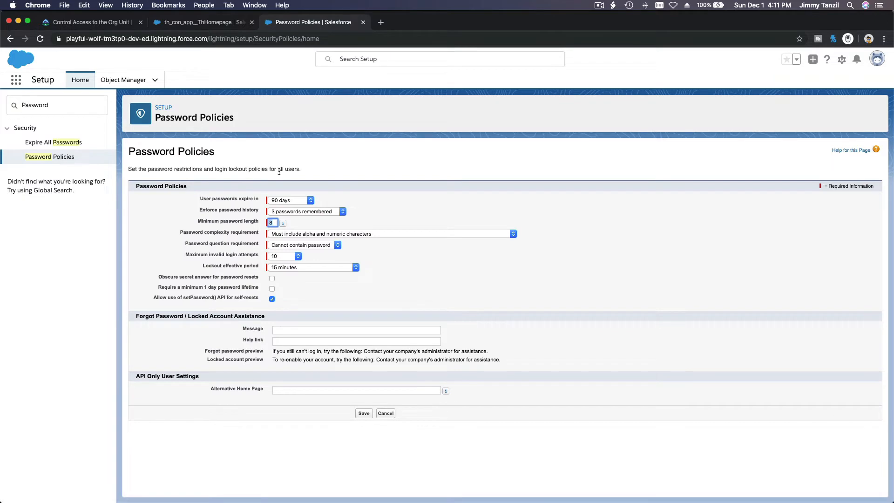
# Step: Inspect the password history, complexity and lockout period options, leaving everything unchanged, lockout at 15 minutes
pyautogui.click(279, 171)
pyautogui.click(305, 214)
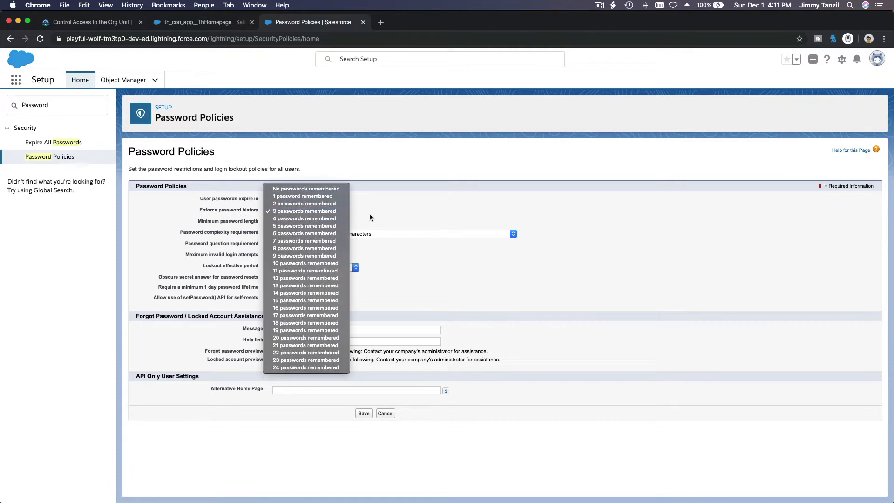
pyautogui.click(355, 218)
pyautogui.press('Tab')
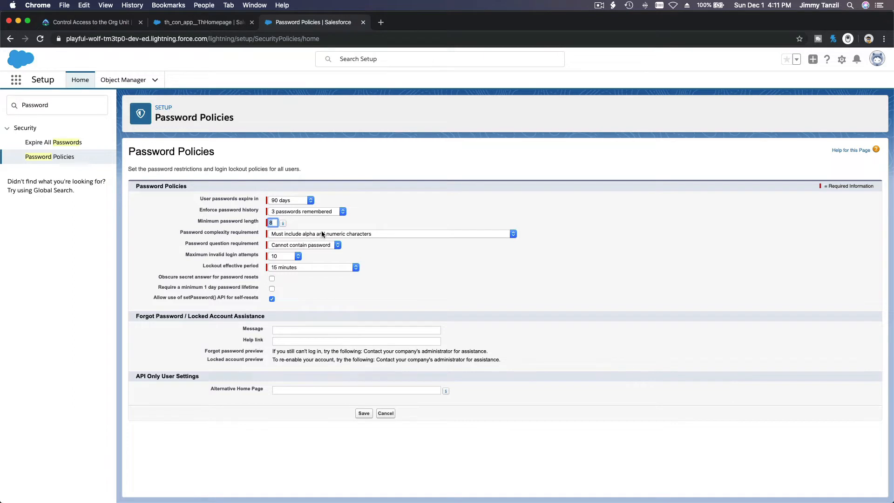
pyautogui.click(341, 235)
pyautogui.click(385, 209)
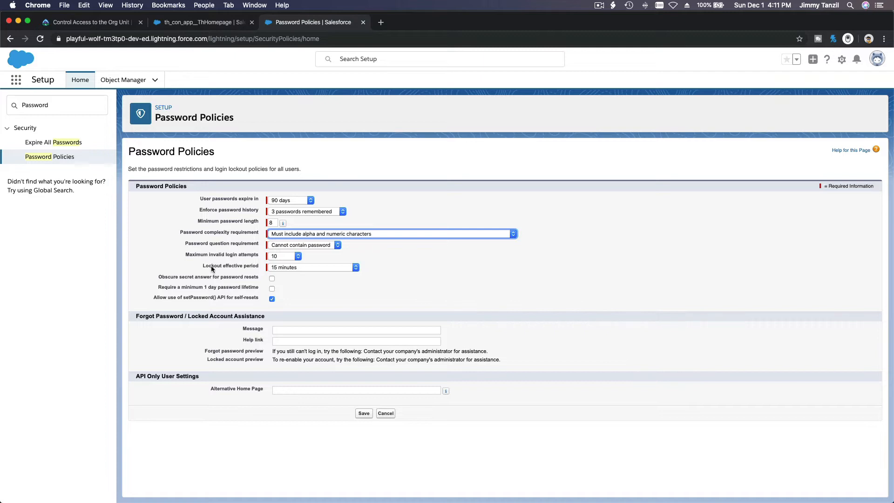
pyautogui.click(278, 268)
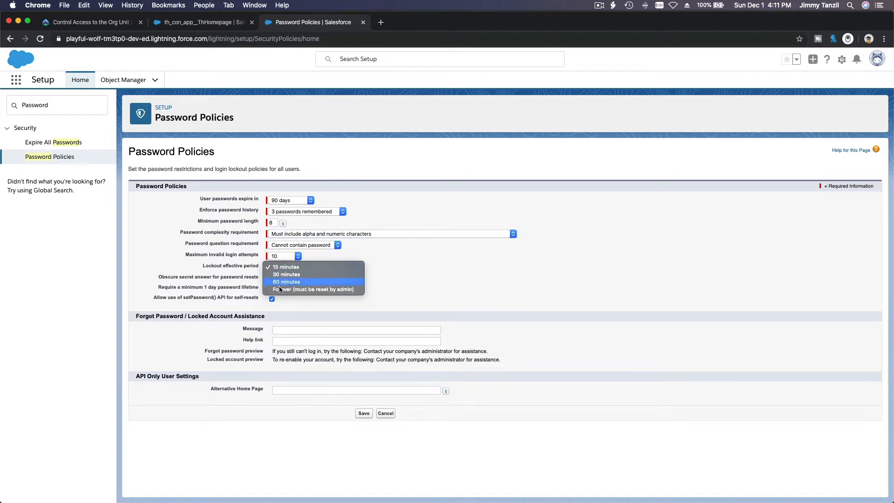
pyautogui.click(231, 264)
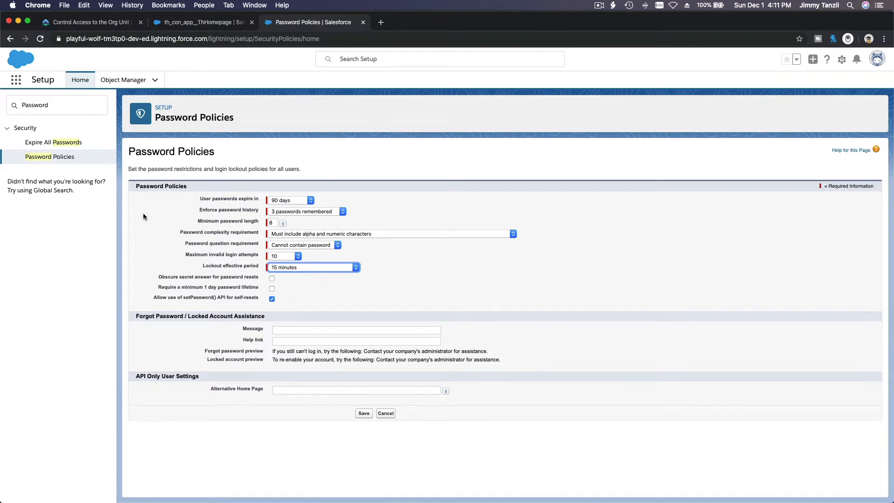
pyautogui.click(106, 26)
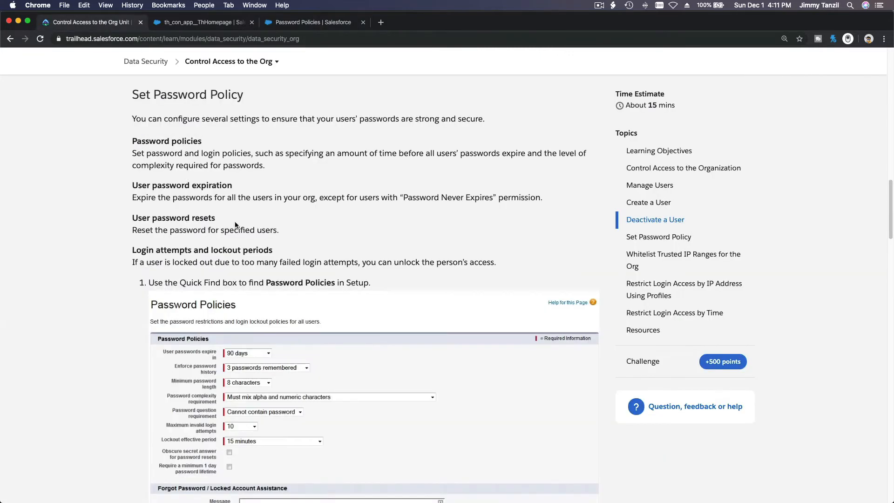
# Step: Reread the Trailhead section, then open Salesforce's Users page through a Quick Find search for 'Users'
pyautogui.scroll(-1, 257, 244)
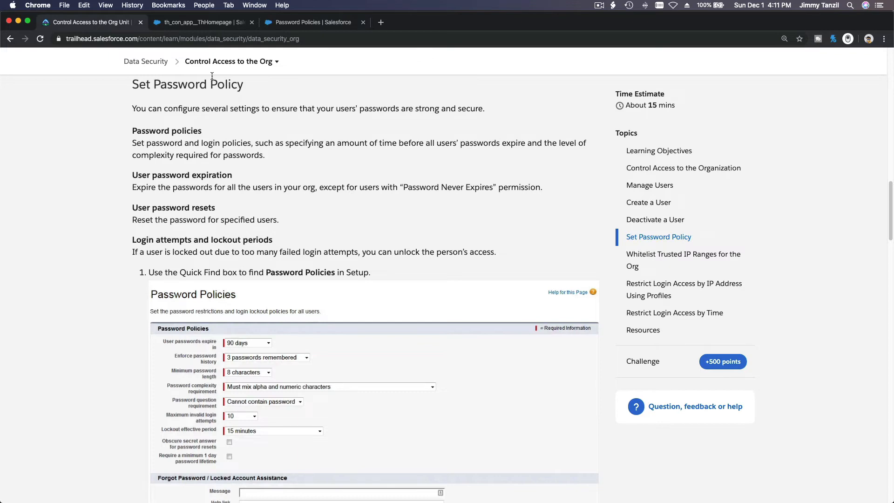
pyautogui.click(289, 24)
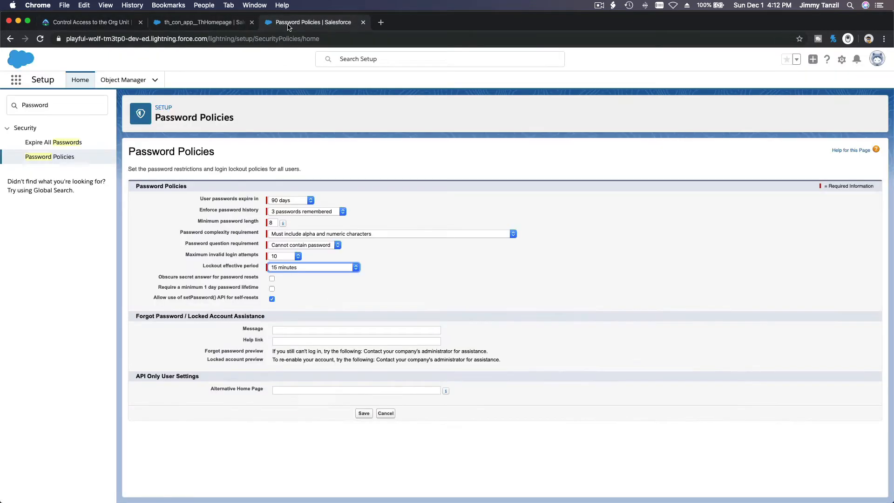
pyautogui.click(81, 107)
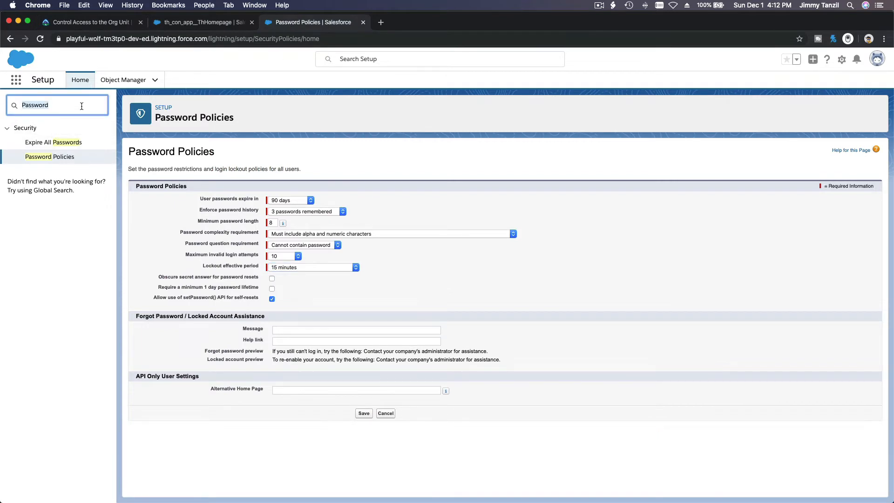
pyautogui.write('Users')
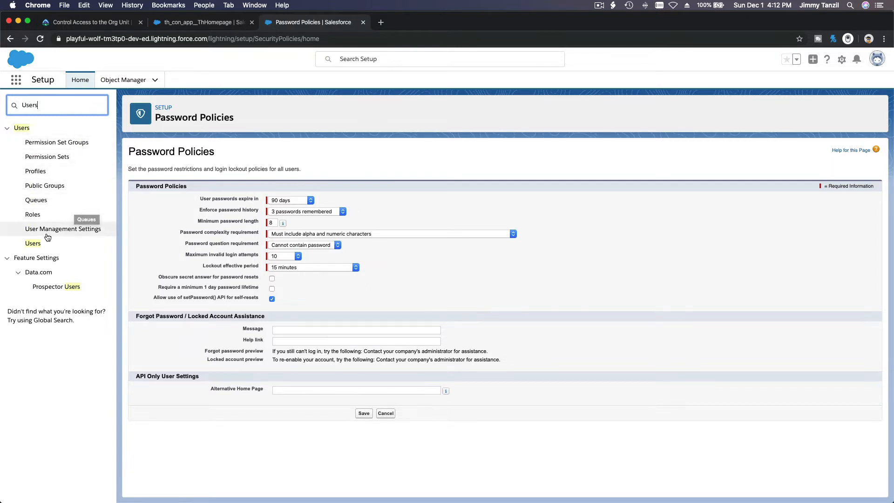
pyautogui.click(32, 243)
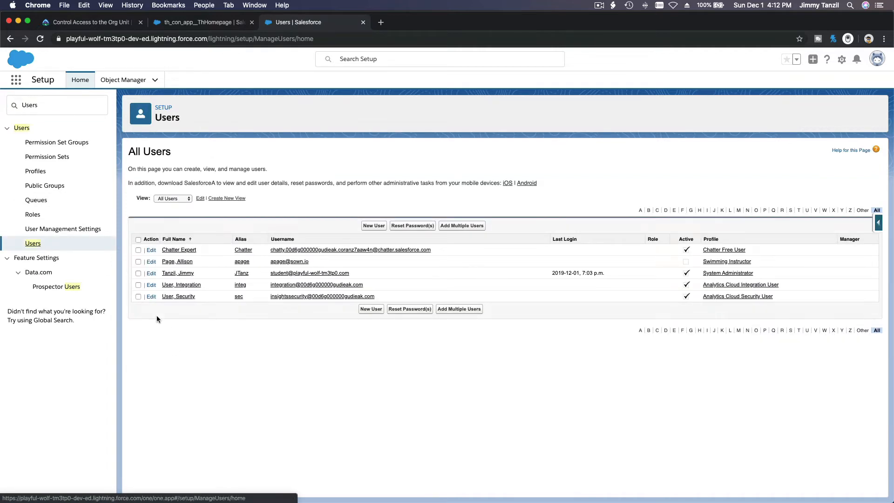
# Step: Tick the inactive Swimming Instructor user's row and select its username before switching to Trailhead
pyautogui.click(138, 262)
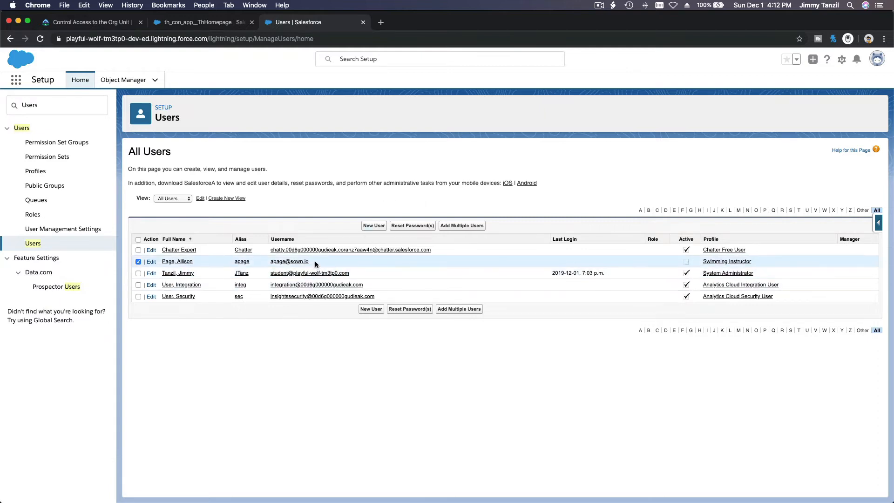
pyautogui.moveTo(315, 261); pyautogui.dragTo(269, 261)
pyautogui.click(304, 195)
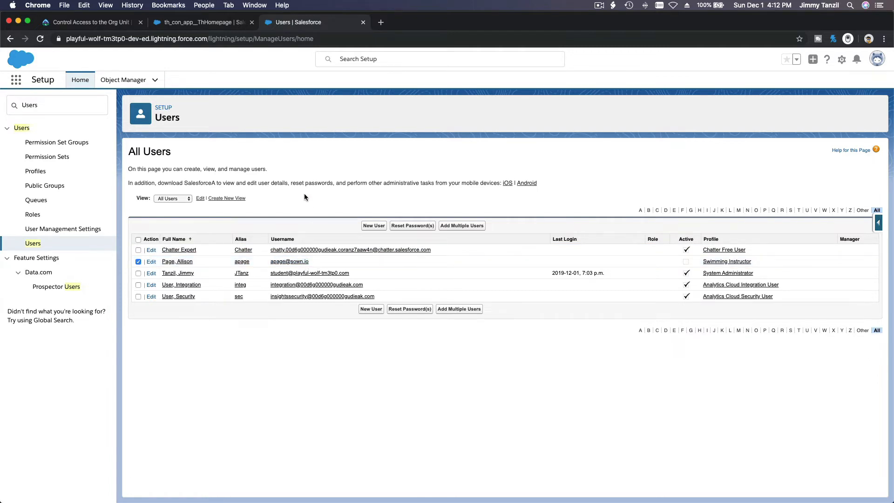
pyautogui.click(109, 25)
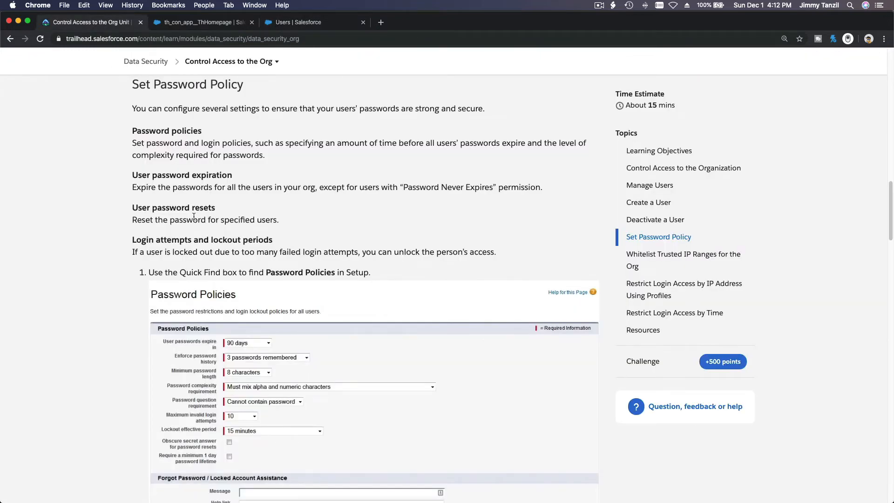
# Step: Reread the password policy section, then untick the Swimming Instructor user's row in Salesforce
pyautogui.scroll(-3, 194, 217)
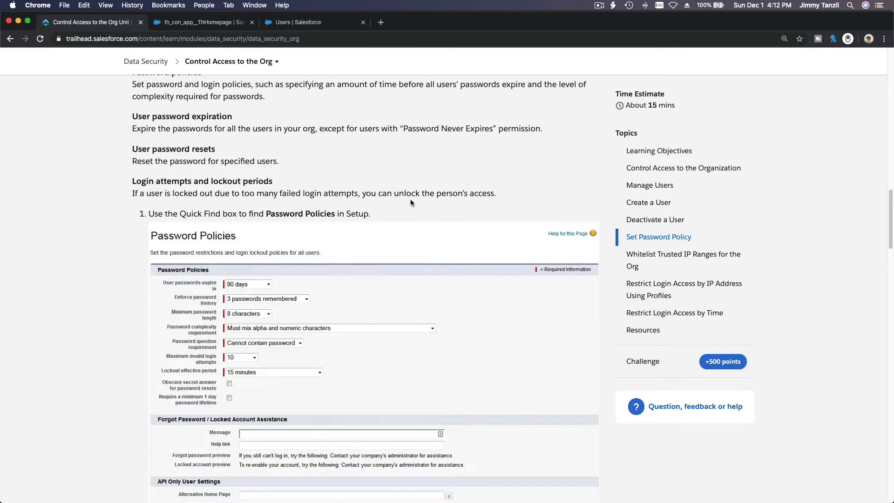
pyautogui.scroll(-1, 412, 202)
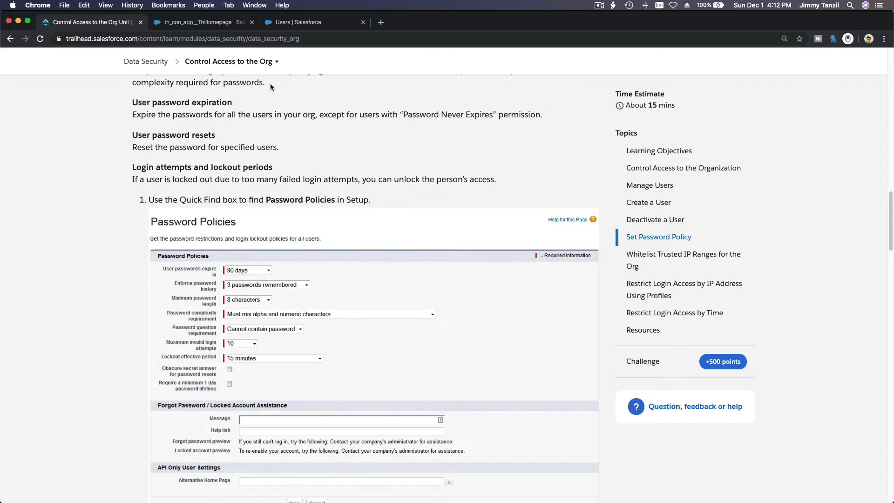
pyautogui.click(282, 23)
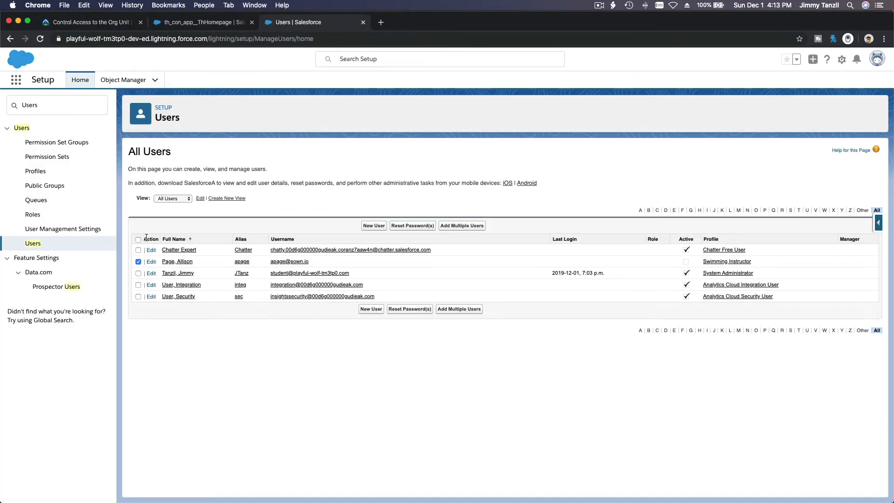
pyautogui.click(138, 262)
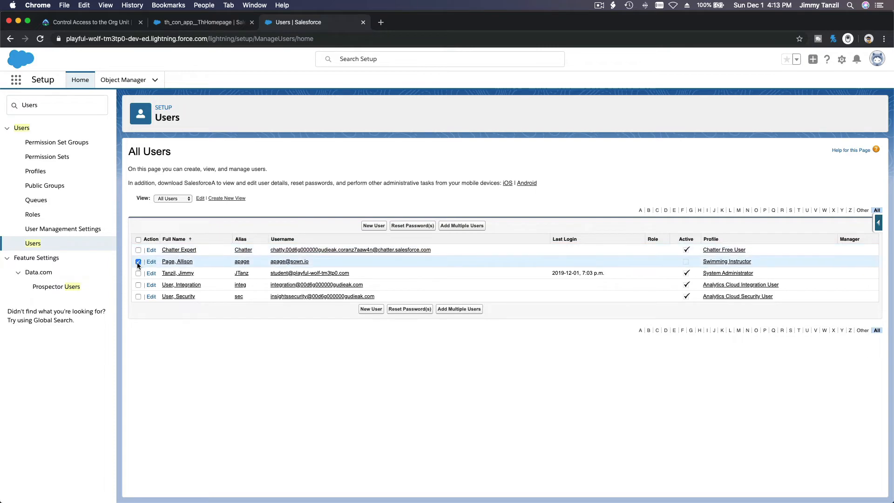
# Step: Open the Swimming Instructor user's record, freeze the account, then unfreeze it
pyautogui.click(176, 261)
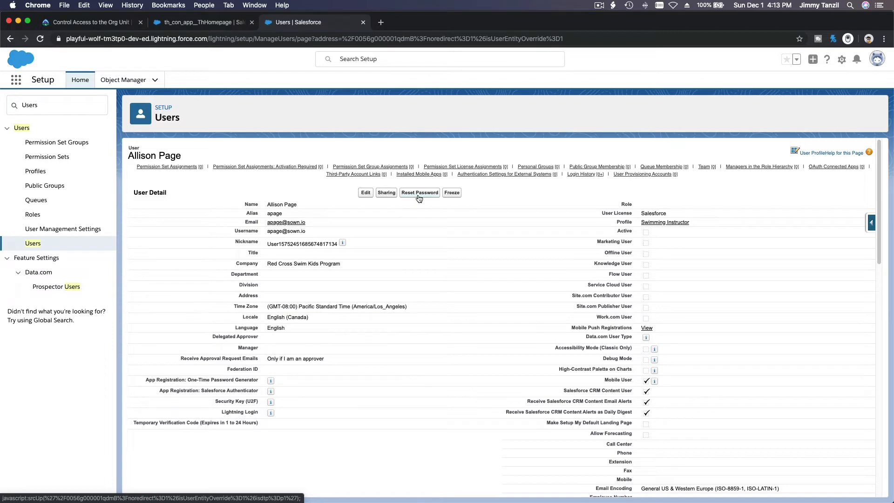
pyautogui.click(451, 193)
pyautogui.click(454, 193)
# Step: Scroll the Trailhead unit down to the Whitelist Trusted IP Ranges and Restrict Login Access by IP sections
pyautogui.click(91, 23)
pyautogui.scroll(-1, 235, 196)
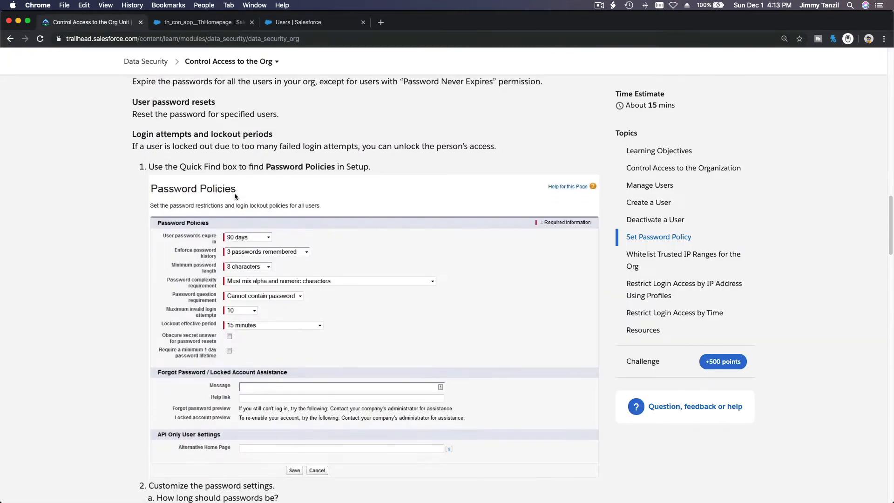
pyautogui.scroll(-6, 235, 196)
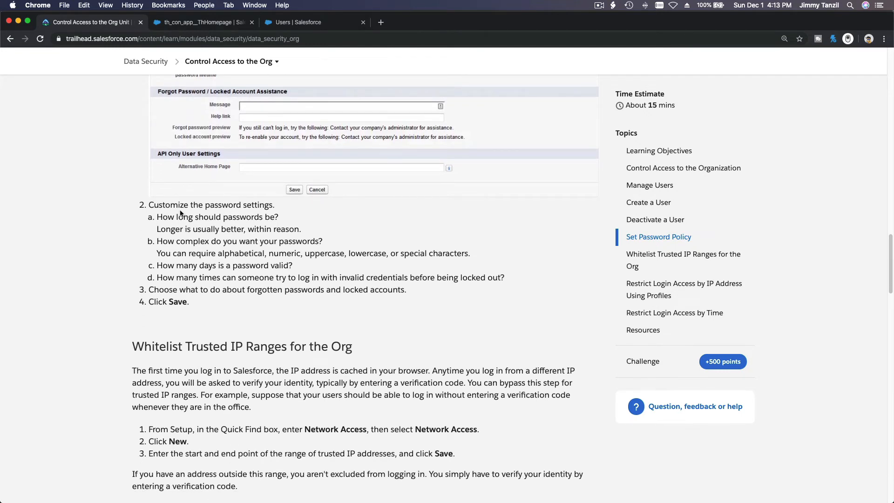
pyautogui.scroll(-5, 181, 213)
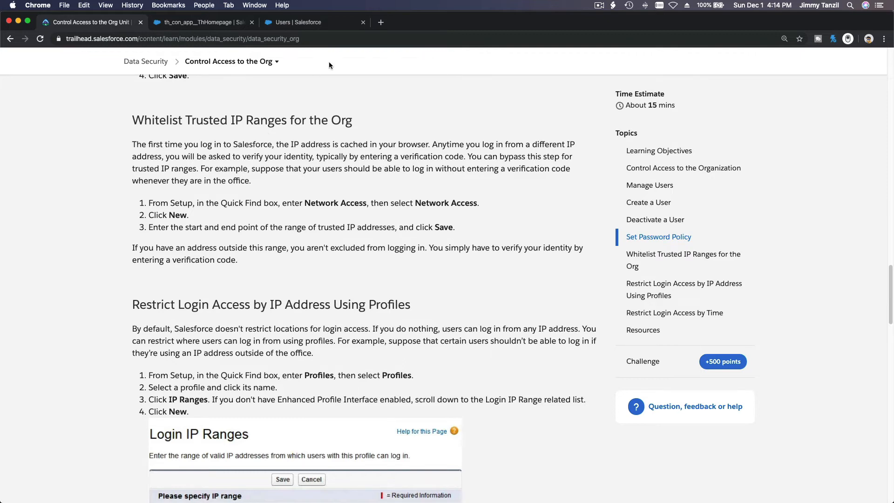
# Step: Google 'what is my ip' in a new tab and select the public IP address shown
pyautogui.click(381, 22)
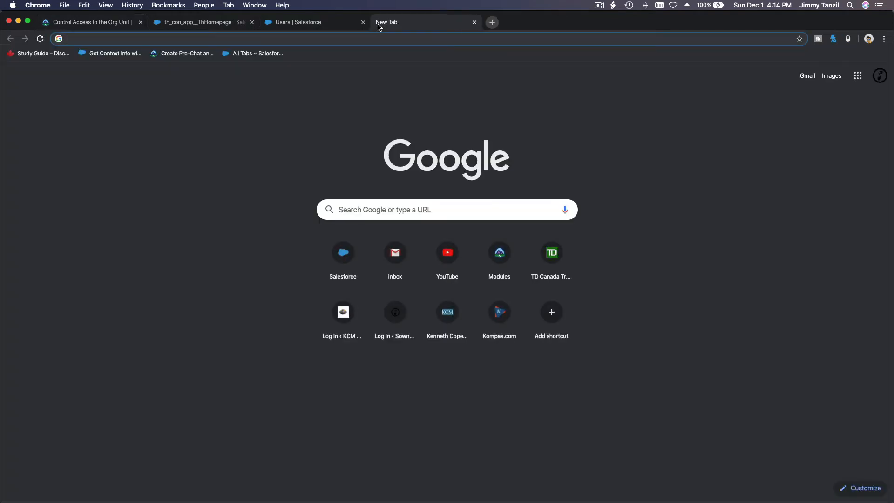
pyautogui.write('what is my ')
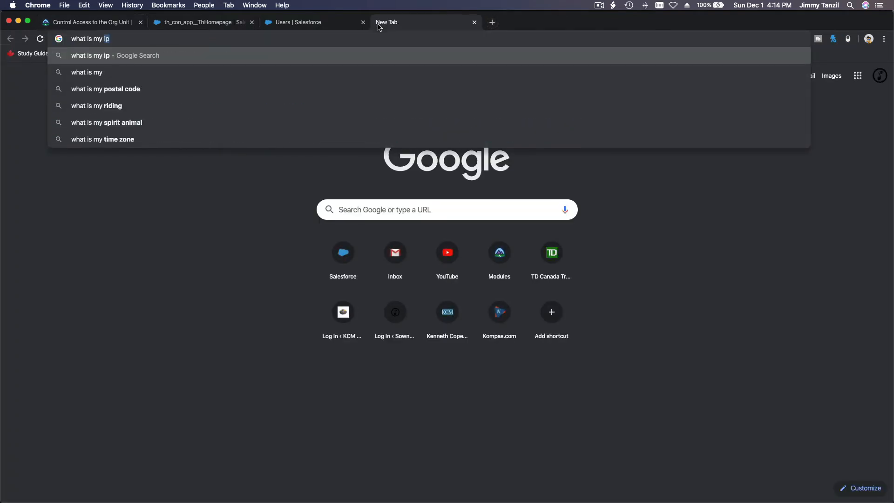
pyautogui.write('ip')
pyautogui.press('Return')
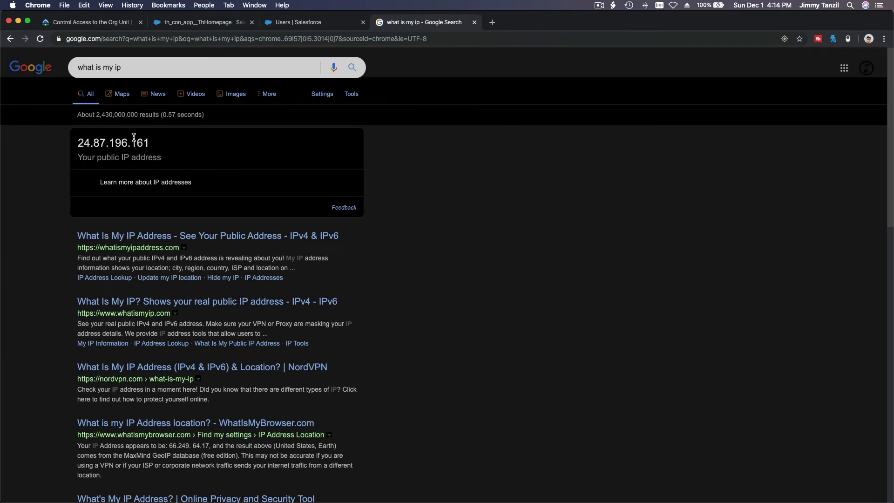
pyautogui.moveTo(78, 143); pyautogui.dragTo(150, 145)
pyautogui.press('super+c')
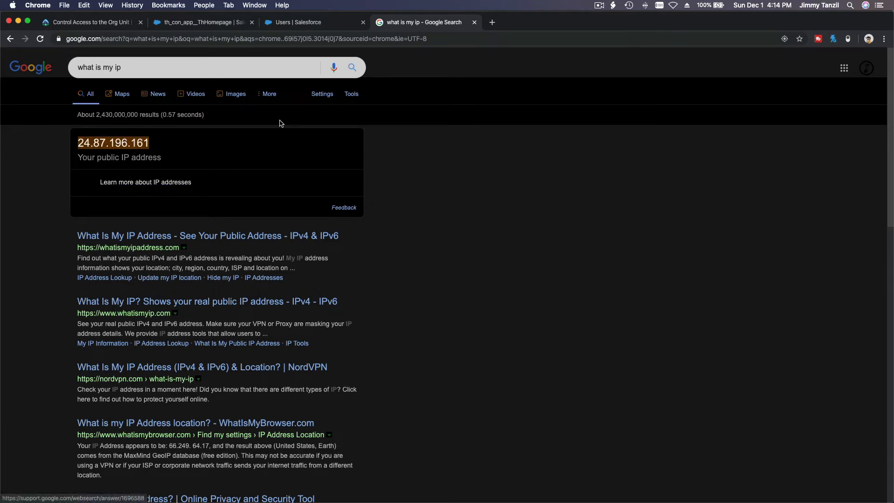
pyautogui.click(110, 27)
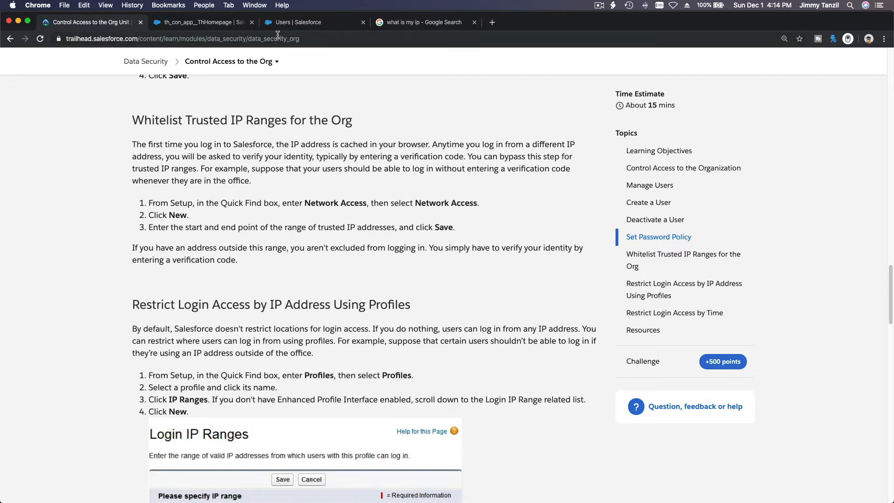
# Step: Open Network Access in Salesforce Setup by searching 'network' in Quick Find
pyautogui.click(316, 25)
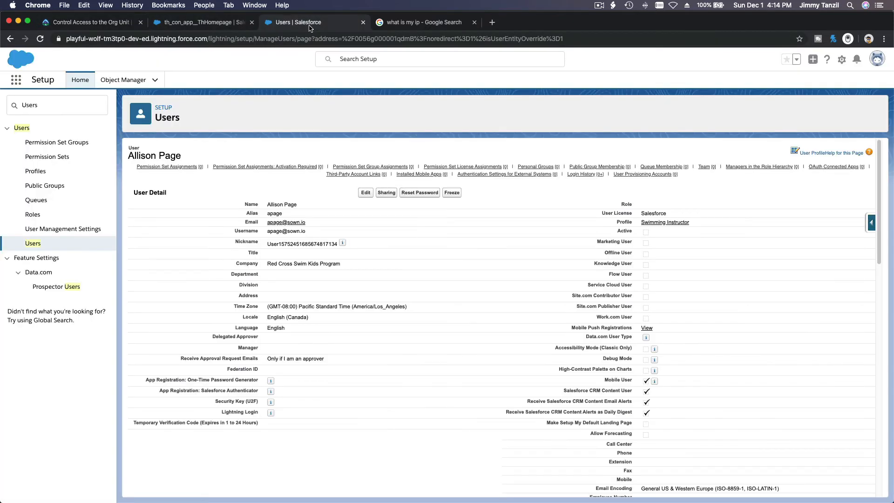
pyautogui.doubleClick(40, 104)
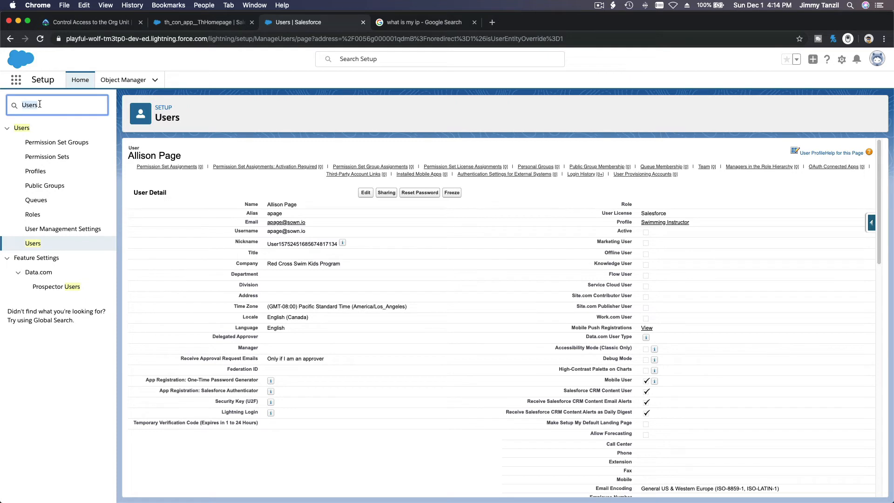
pyautogui.write('network')
pyautogui.click(35, 143)
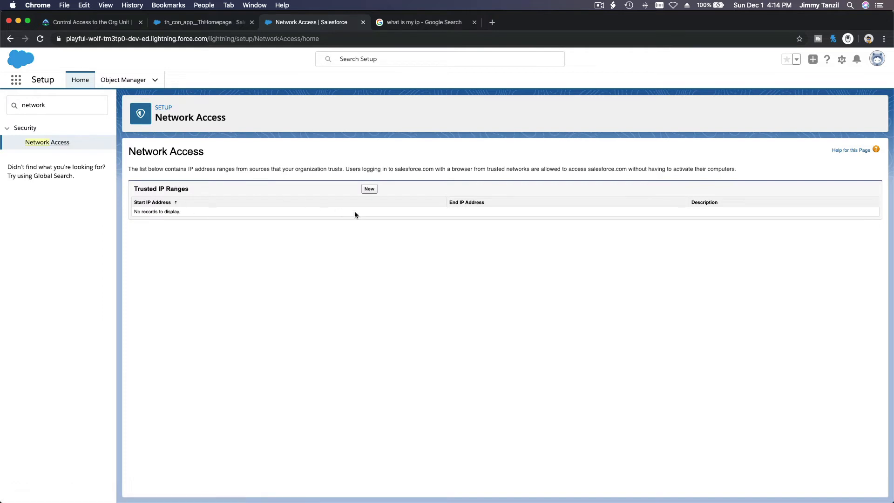
# Step: Add a new trusted IP range with the public IP as both start and end address, and save it
pyautogui.click(370, 189)
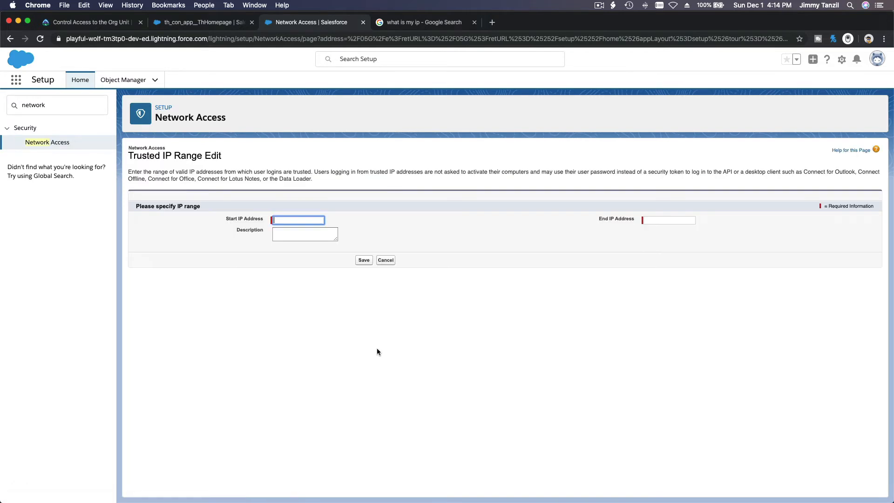
pyautogui.write('127')
pyautogui.press('BackSpace')
pyautogui.press('BackSpace')
pyautogui.press('BackSpace')
pyautogui.click(401, 22)
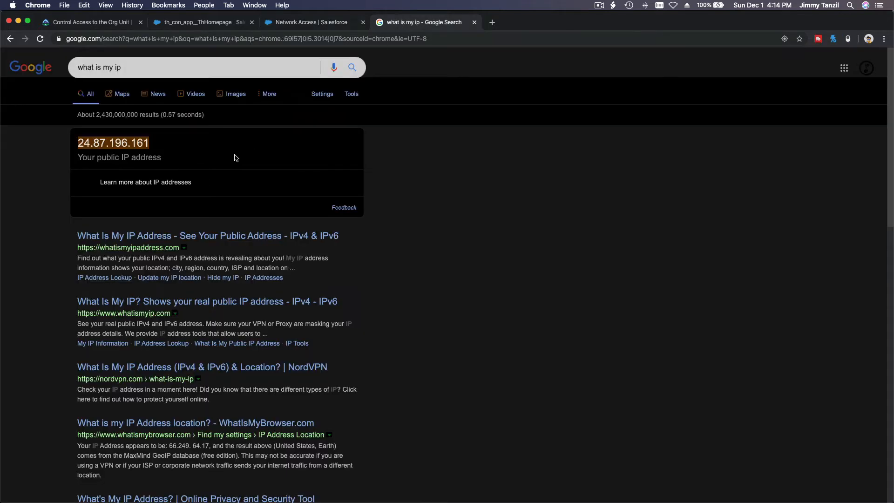
pyautogui.click(279, 23)
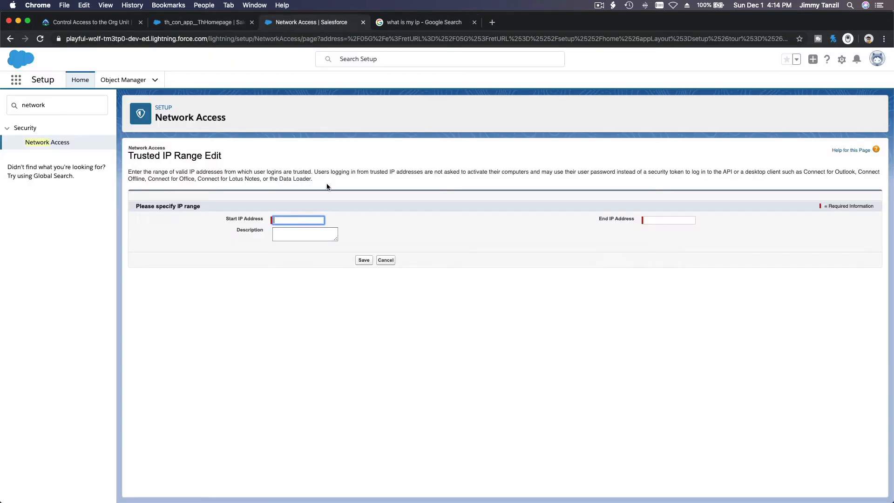
pyautogui.press('super+v')
pyautogui.click(669, 219)
pyautogui.click(672, 246)
pyautogui.click(505, 255)
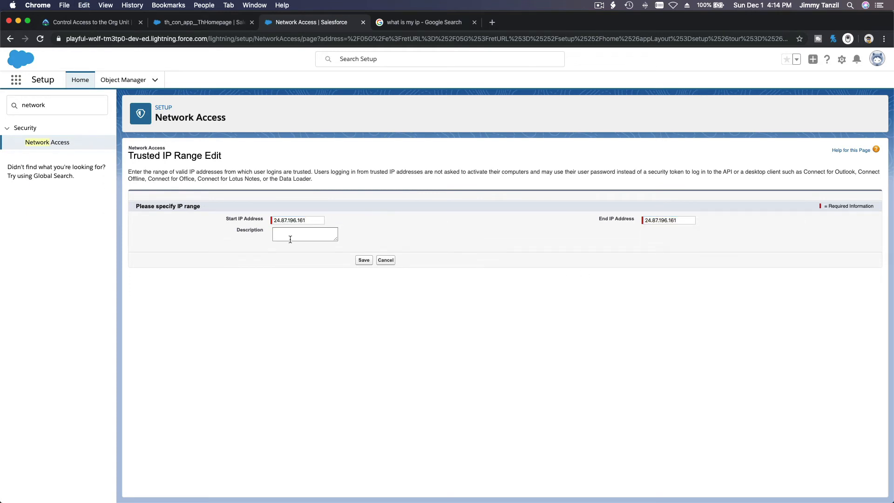
pyautogui.click(364, 262)
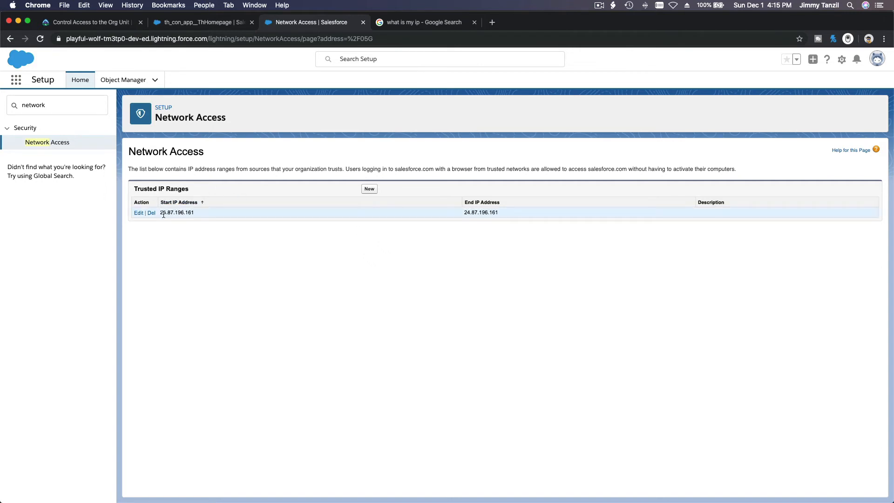
# Step: Check the saved start IP address, then go back to the Trailhead unit
pyautogui.moveTo(158, 212); pyautogui.dragTo(202, 233)
pyautogui.click(201, 232)
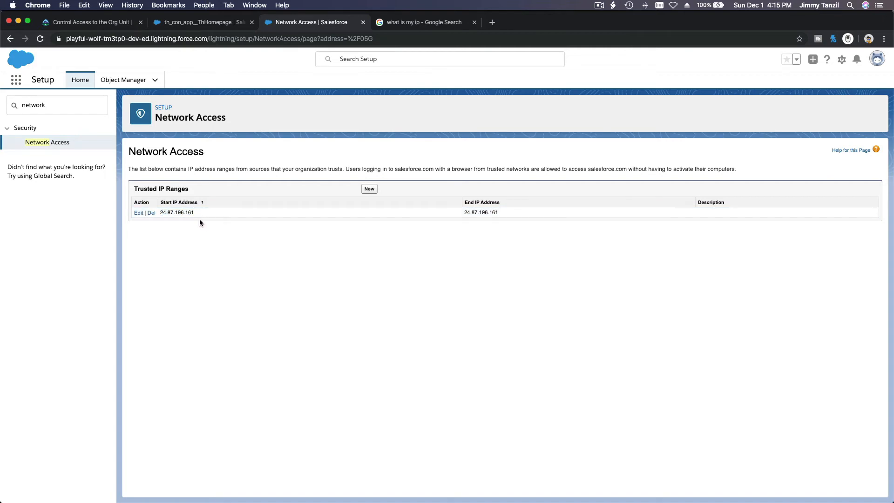
pyautogui.click(101, 26)
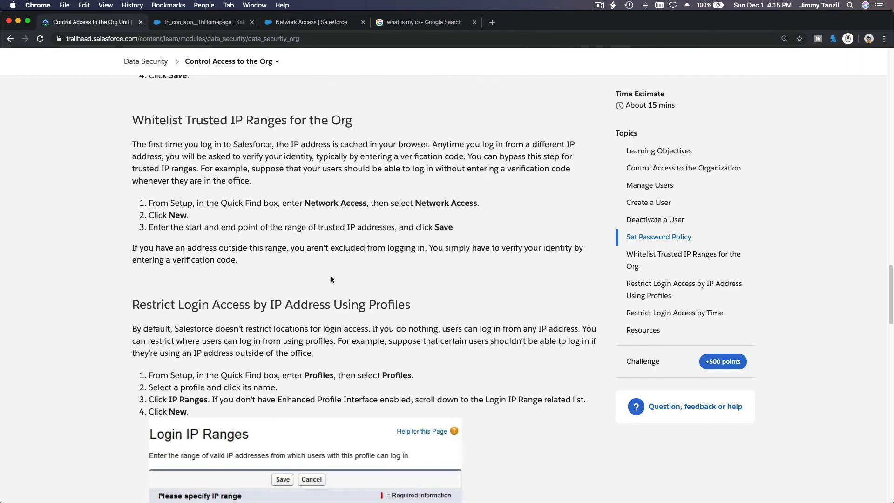
# Step: Read Trailhead's Restrict Login Access by IP Address Using Profiles steps, then return to Network Access
pyautogui.scroll(-2, 331, 279)
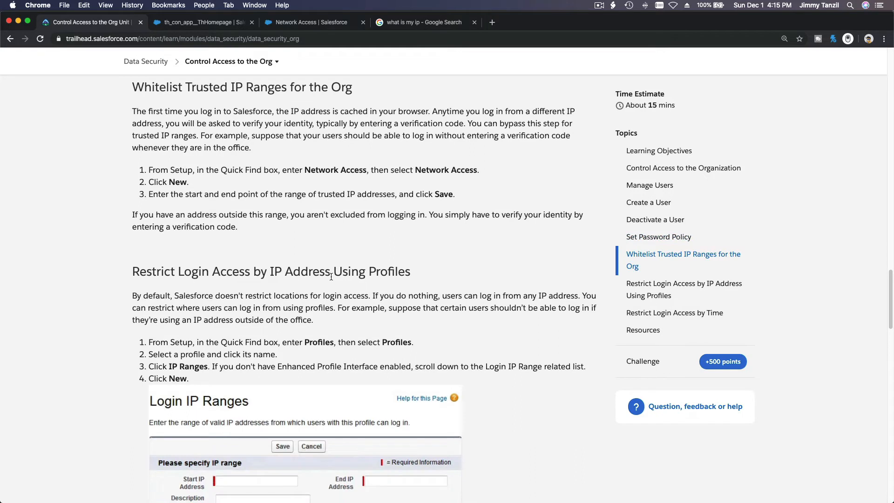
pyautogui.scroll(-6, 279, 196)
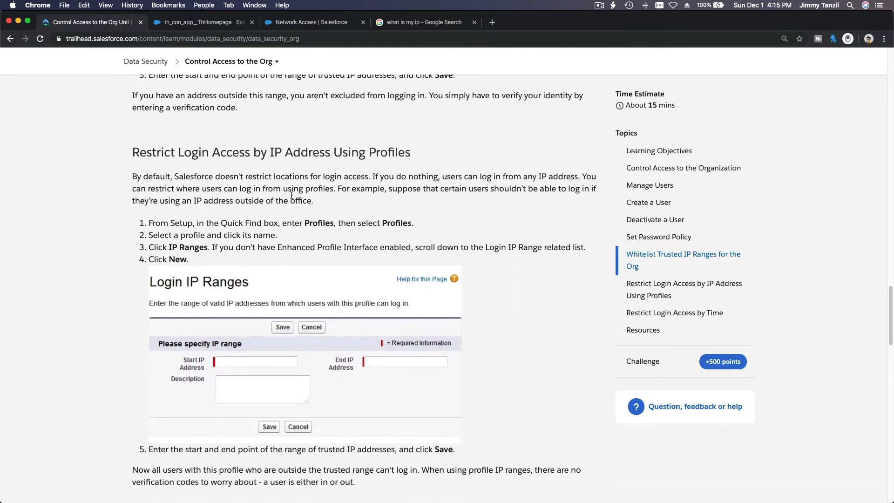
pyautogui.moveTo(130, 136); pyautogui.dragTo(395, 135)
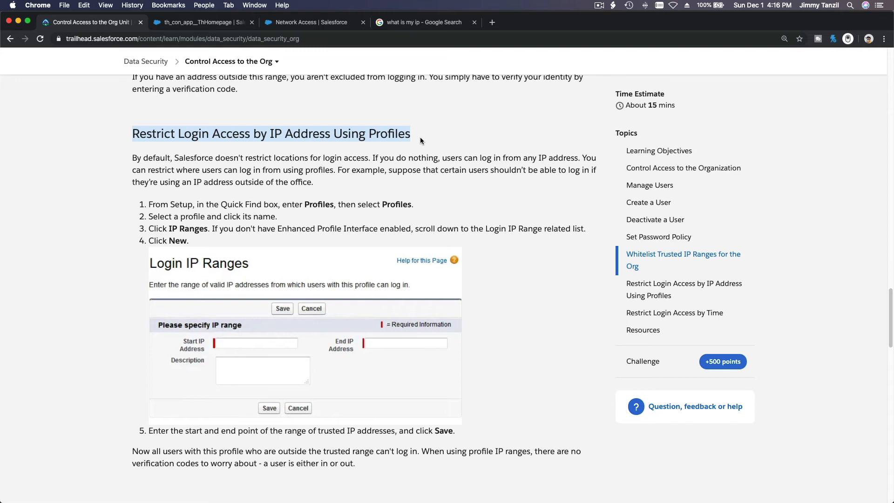
pyautogui.click(299, 23)
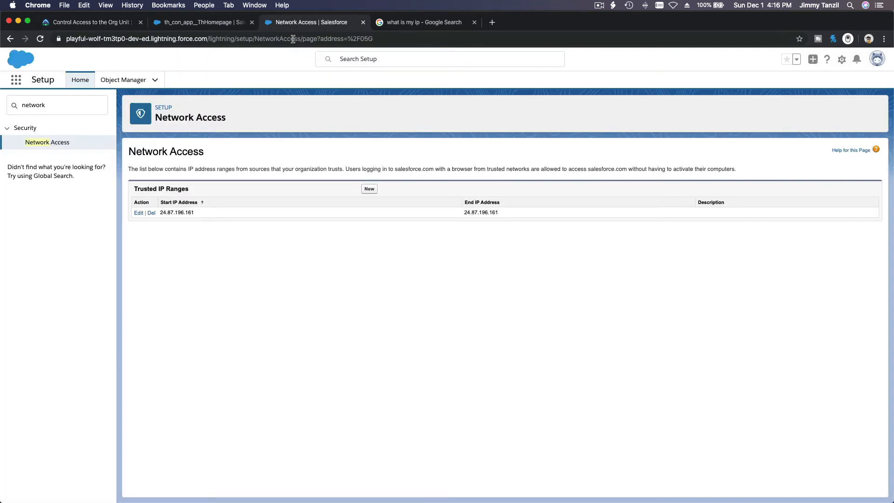
# Step: Open the Profiles page by searching 'profile' in Setup Quick Find
pyautogui.click(74, 98)
pyautogui.write('pr')
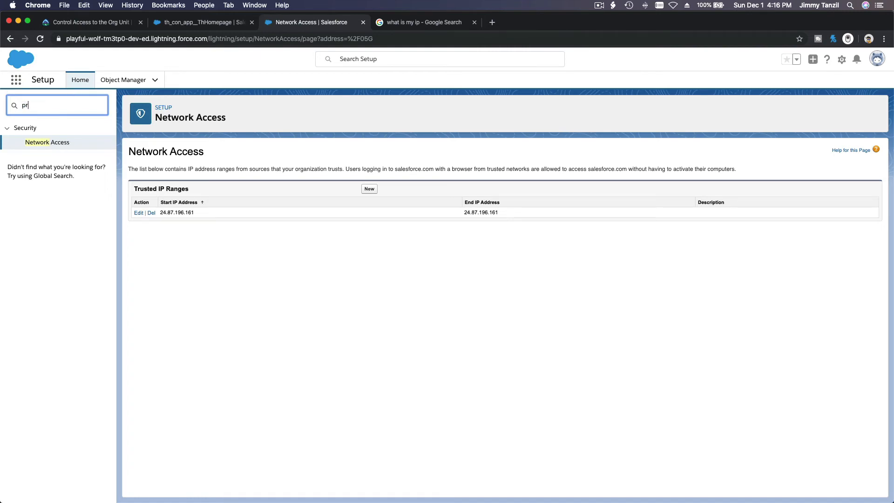
pyautogui.write('ofile')
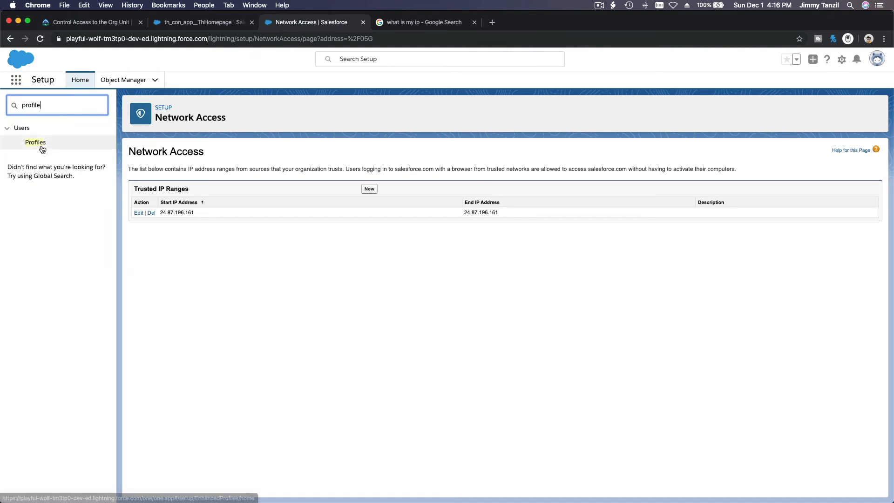
pyautogui.click(39, 143)
pyautogui.scroll(-1, 247, 264)
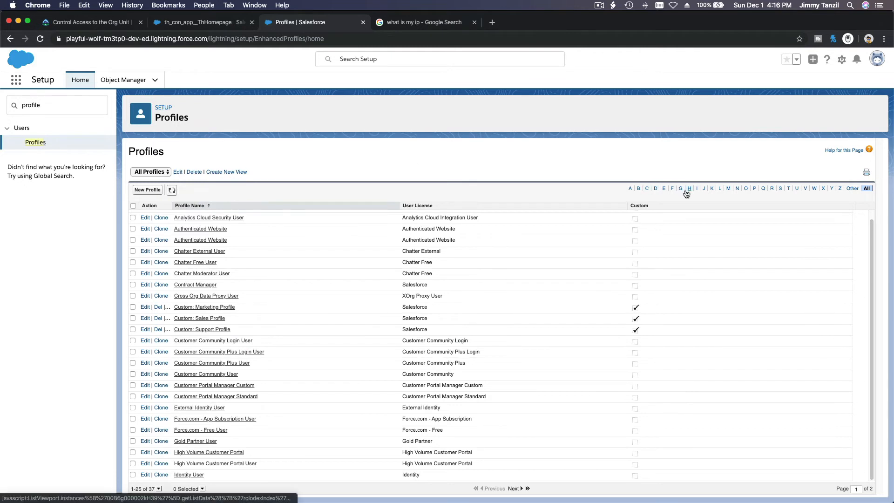
# Step: Filter profiles by S, open Swimming Instructor, and find its empty Login IP Ranges section
pyautogui.click(781, 189)
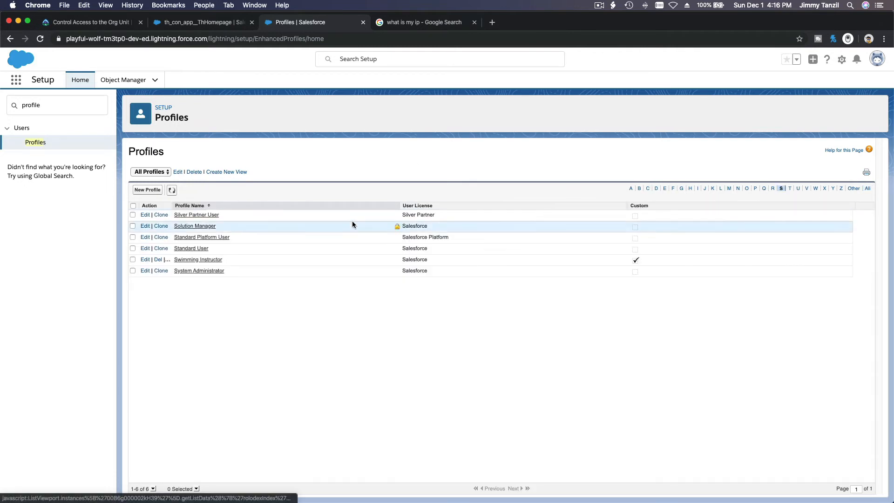
pyautogui.click(204, 261)
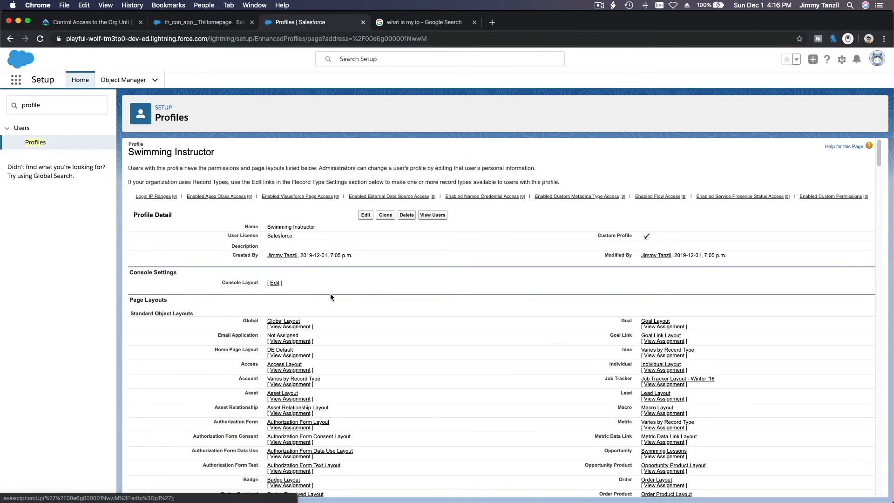
pyautogui.scroll(-10, 331, 297)
pyautogui.scroll(-20, 331, 297)
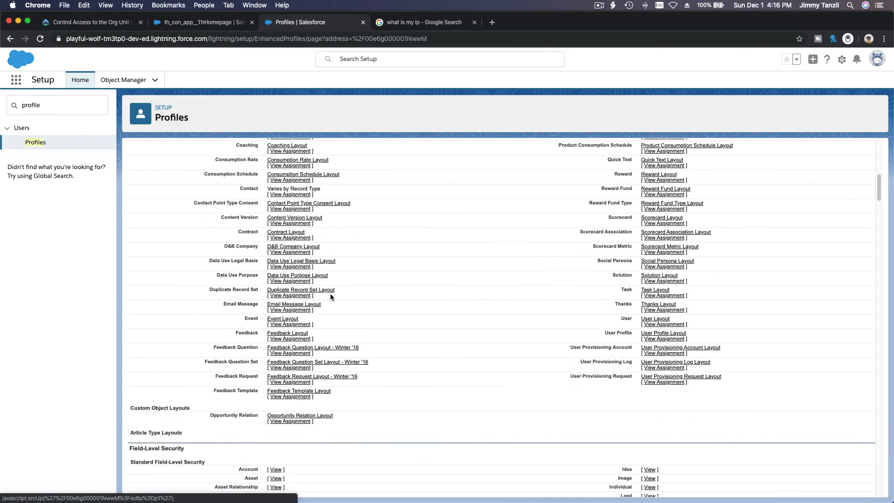
pyautogui.scroll(-20, 331, 297)
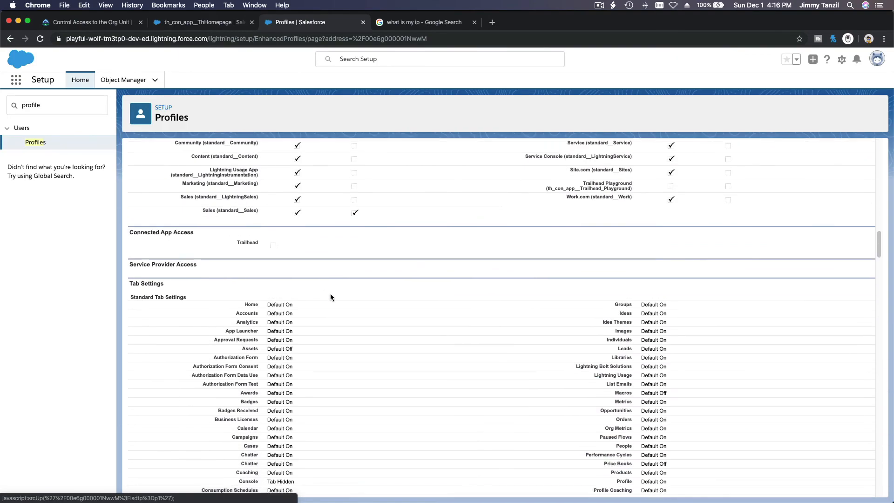
pyautogui.scroll(-20, 331, 297)
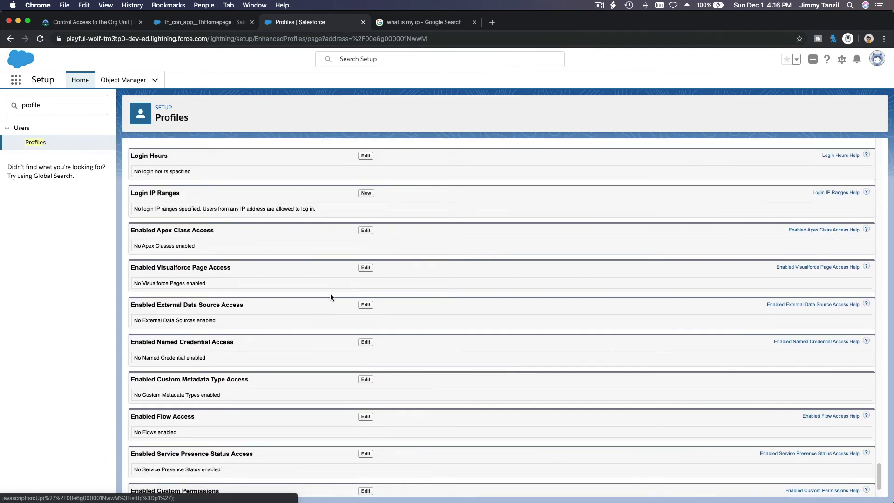
pyautogui.scroll(1, 330, 297)
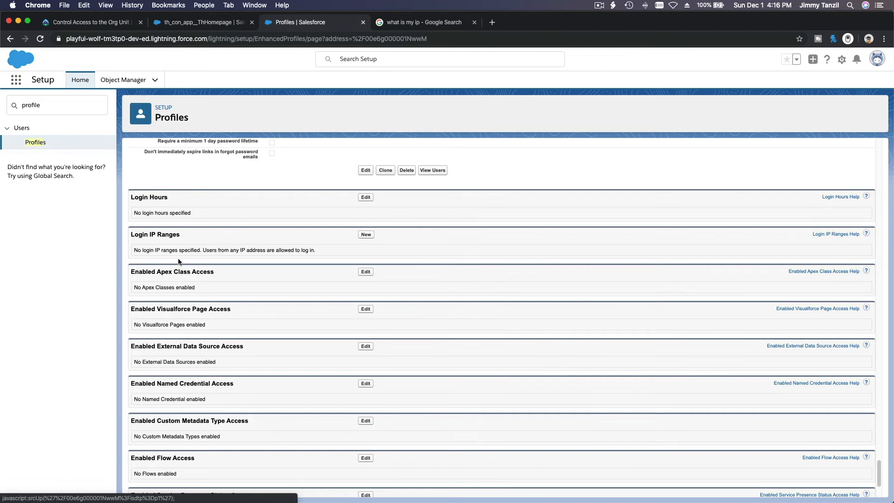
pyautogui.click(366, 237)
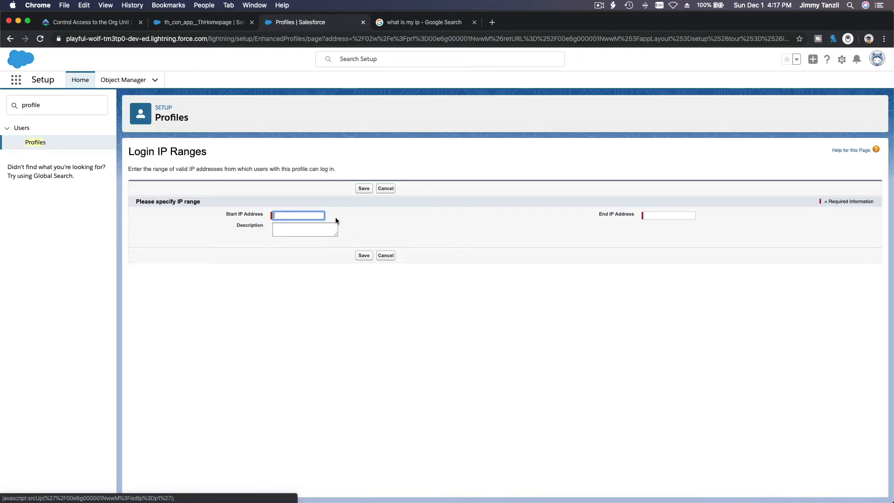
pyautogui.write('24.87.196.161')
pyautogui.click(657, 215)
pyautogui.write('24.87.196.161')
pyautogui.click(544, 264)
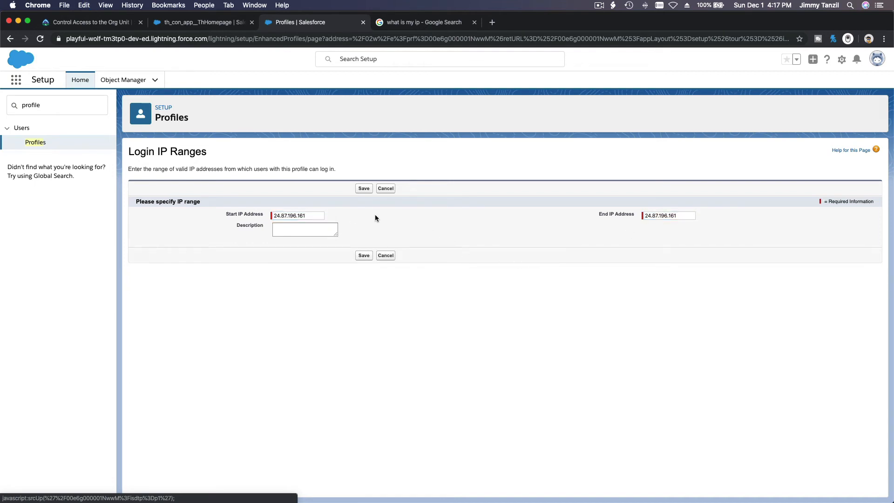
pyautogui.click(364, 189)
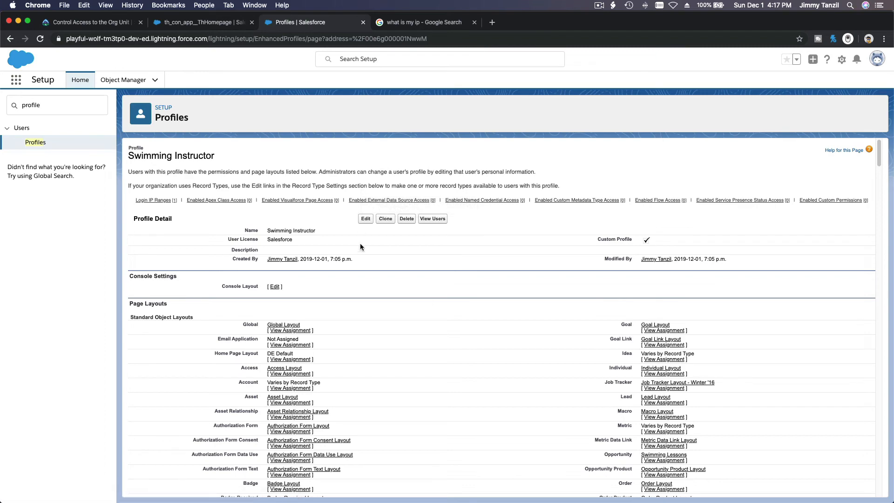
pyautogui.scroll(-3, 359, 243)
pyautogui.scroll(3, 359, 244)
pyautogui.scroll(-1, 284, 219)
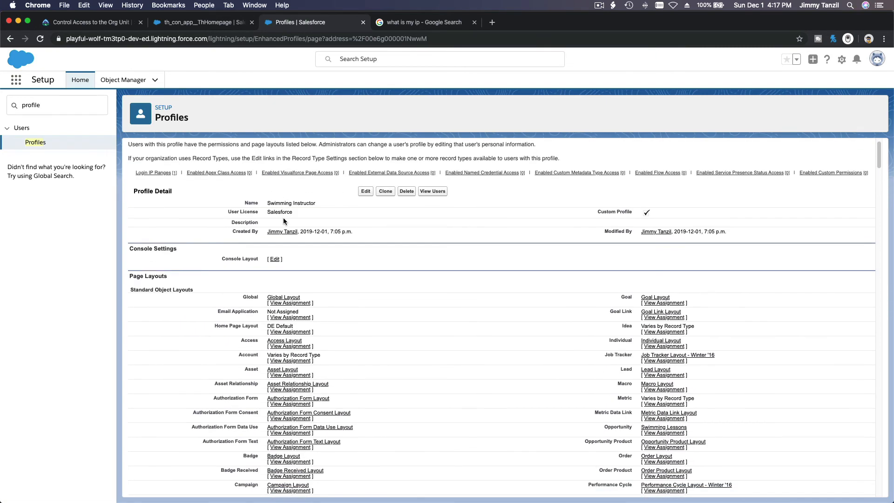
pyautogui.scroll(1, 283, 220)
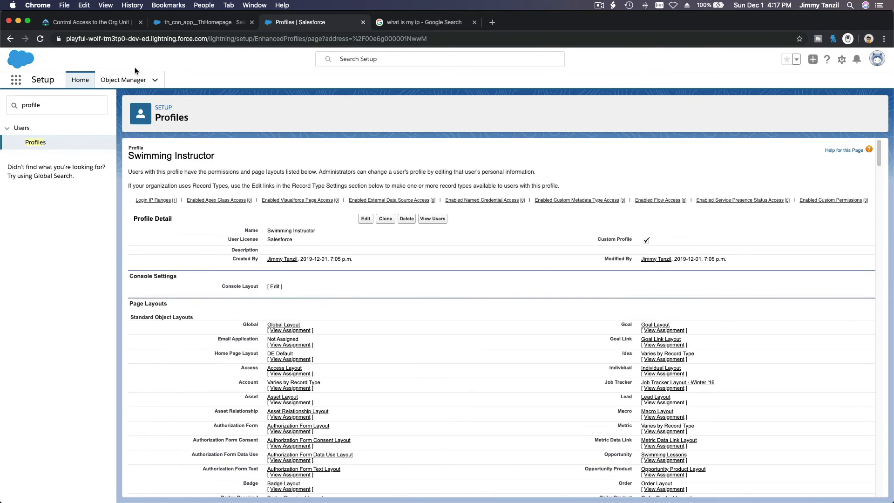
# Step: Back in Trailhead, scroll to and highlight the Restrict Login Access by Time heading
pyautogui.click(112, 28)
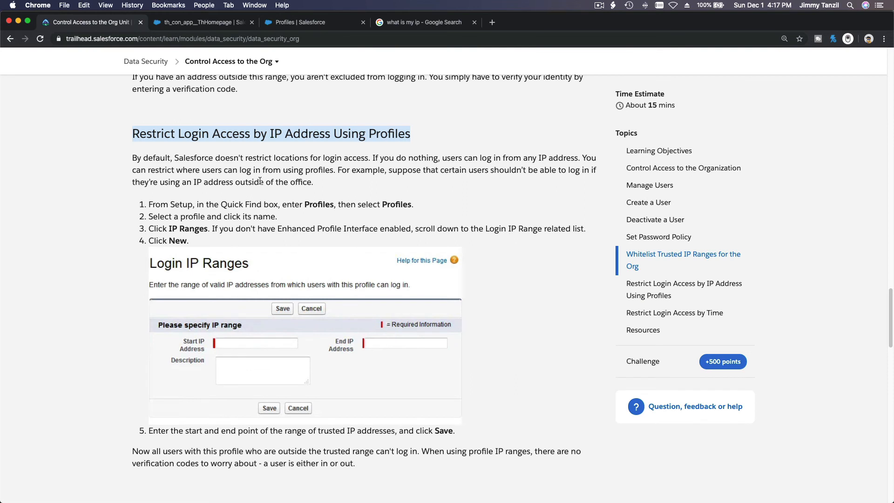
pyautogui.scroll(-8, 244, 148)
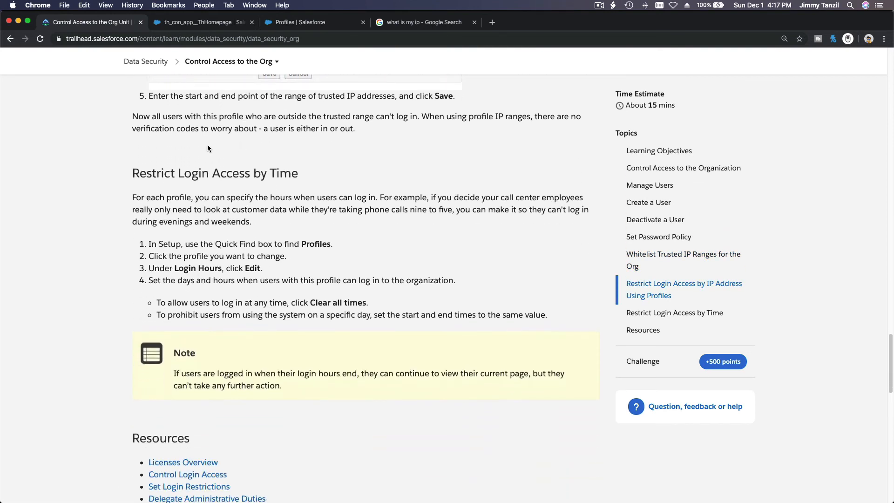
pyautogui.tripleClick(242, 174)
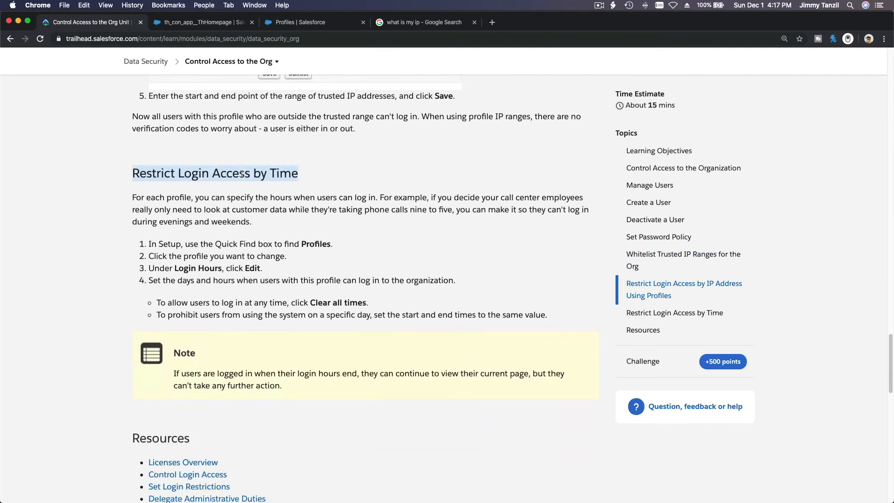
# Step: Start editing the Swimming Instructor profile's Login Hours
pyautogui.click(298, 25)
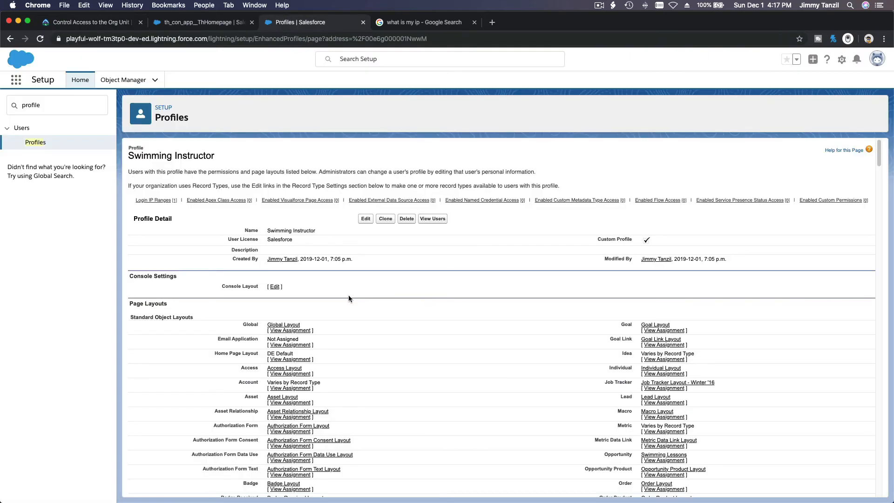
pyautogui.scroll(-10, 349, 295)
pyautogui.scroll(-20, 349, 298)
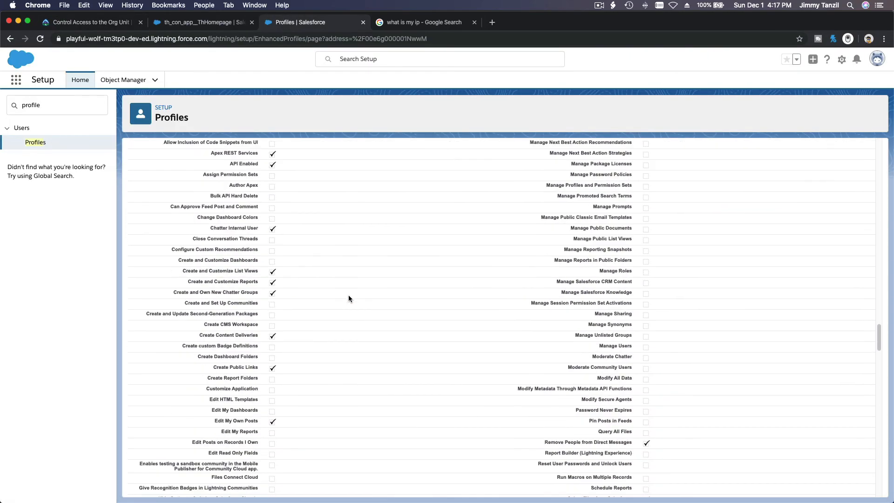
pyautogui.scroll(-20, 349, 298)
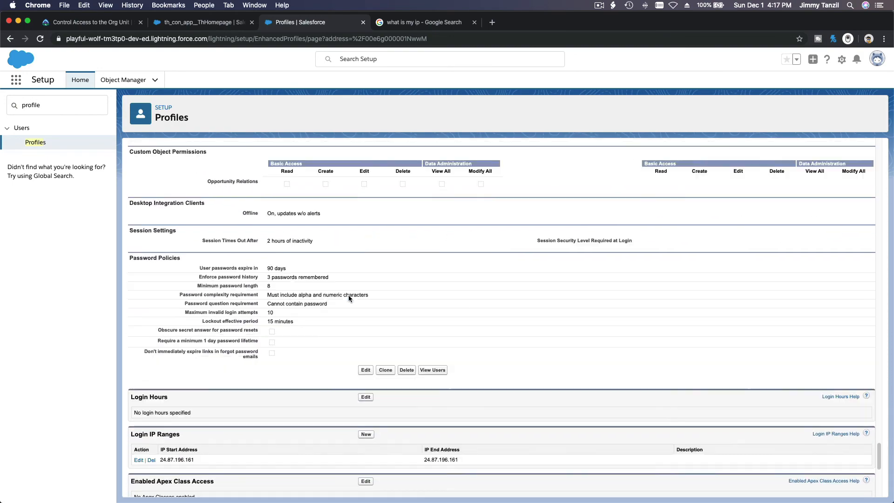
pyautogui.scroll(3, 349, 298)
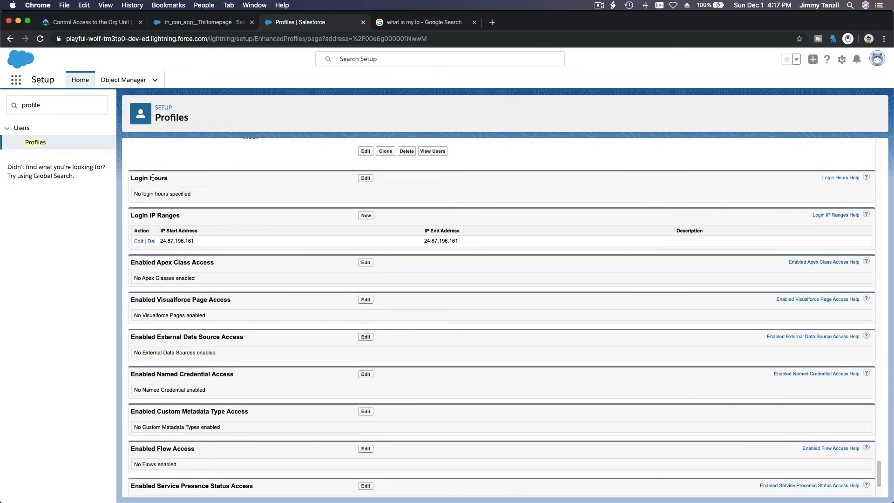
pyautogui.click(366, 179)
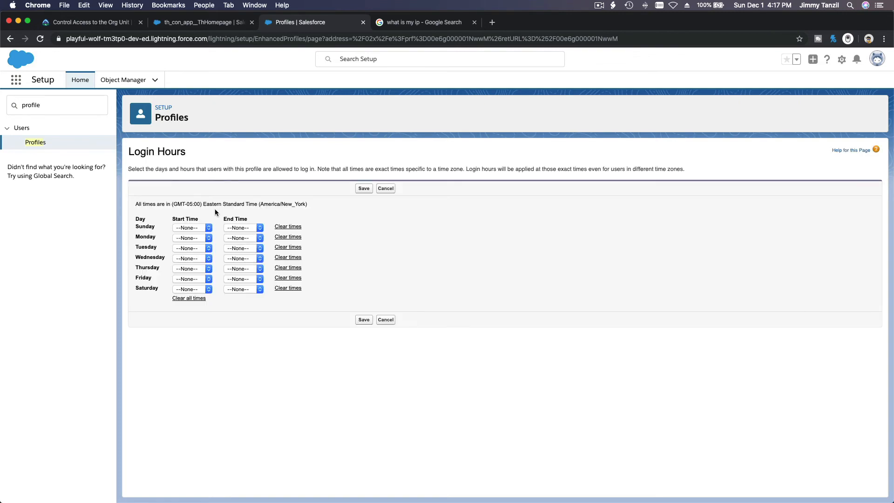
# Step: Set Monday and Tuesday login hours to 9:00 AM–9:00 PM
pyautogui.click(199, 231)
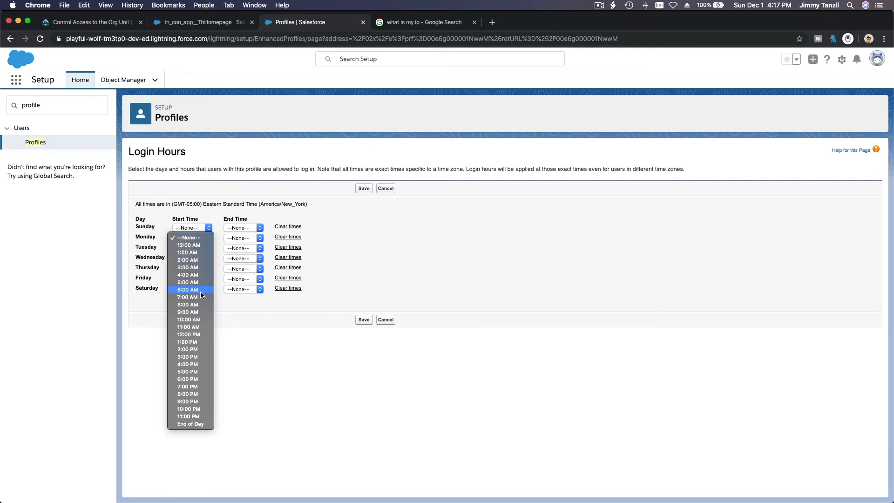
pyautogui.click(196, 312)
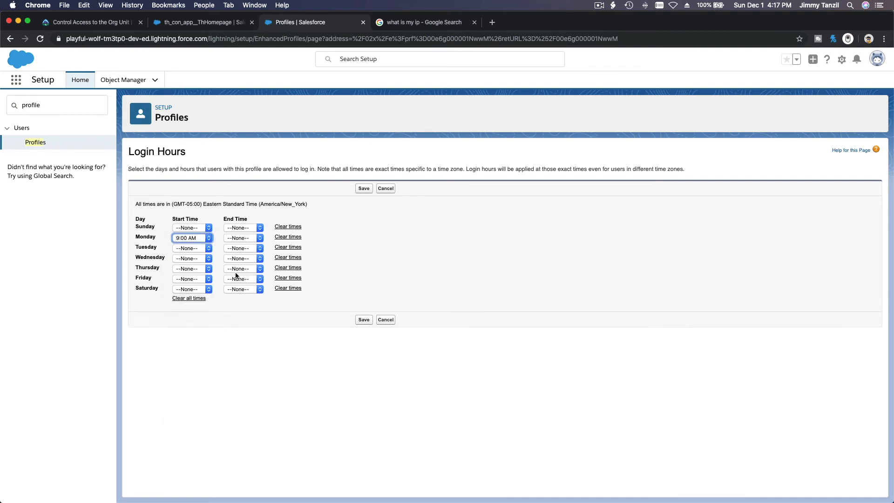
pyautogui.click(240, 239)
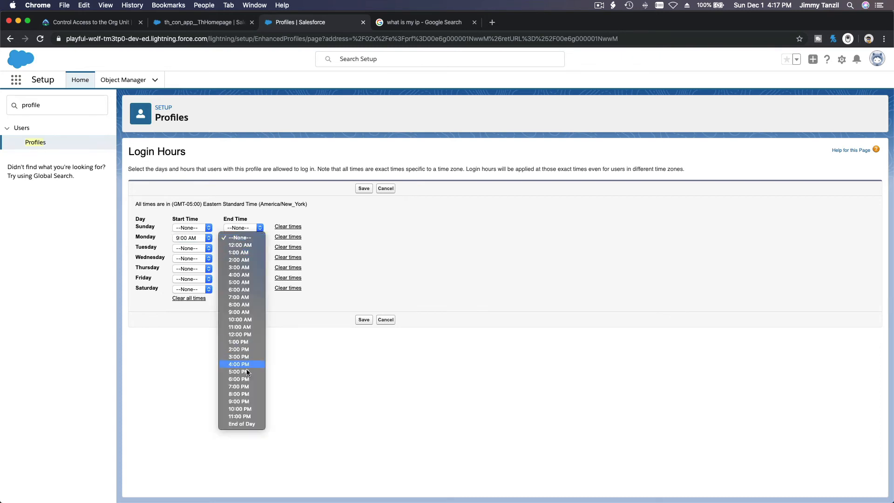
pyautogui.click(241, 402)
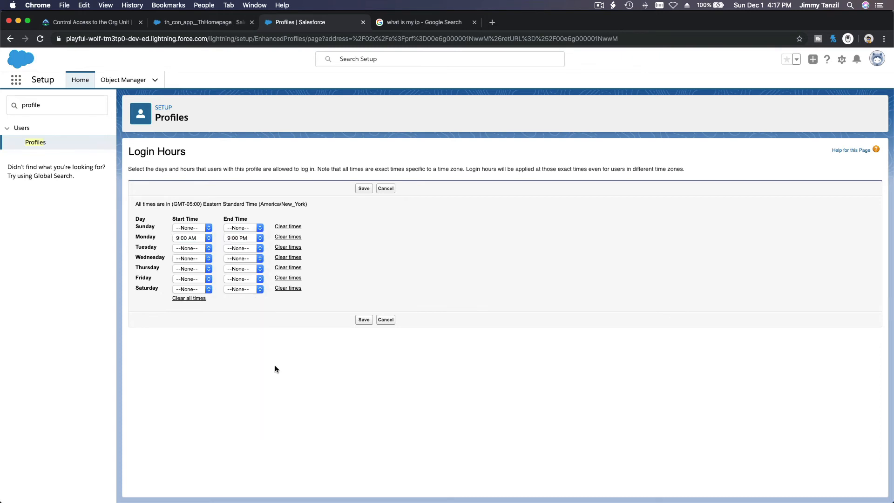
pyautogui.click(189, 249)
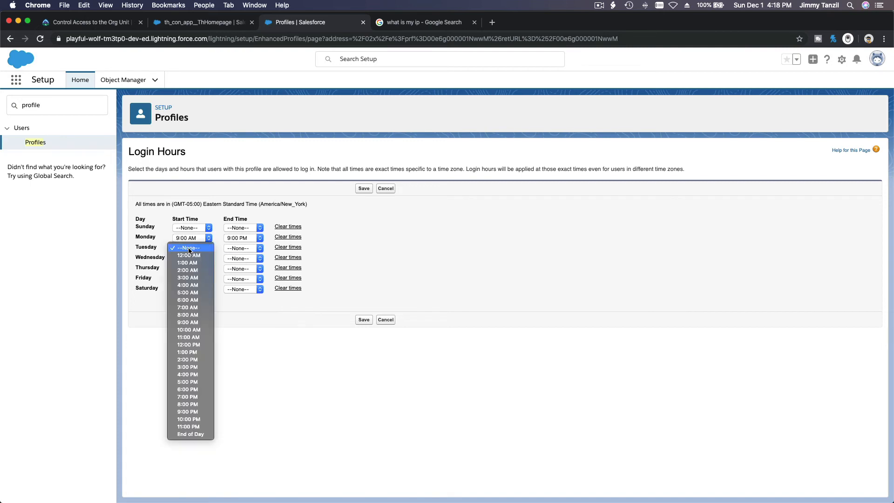
pyautogui.click(194, 323)
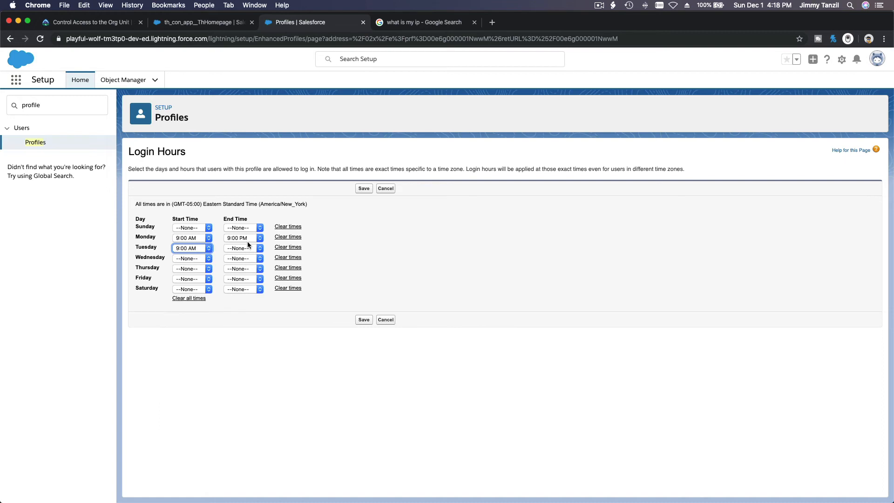
pyautogui.click(247, 246)
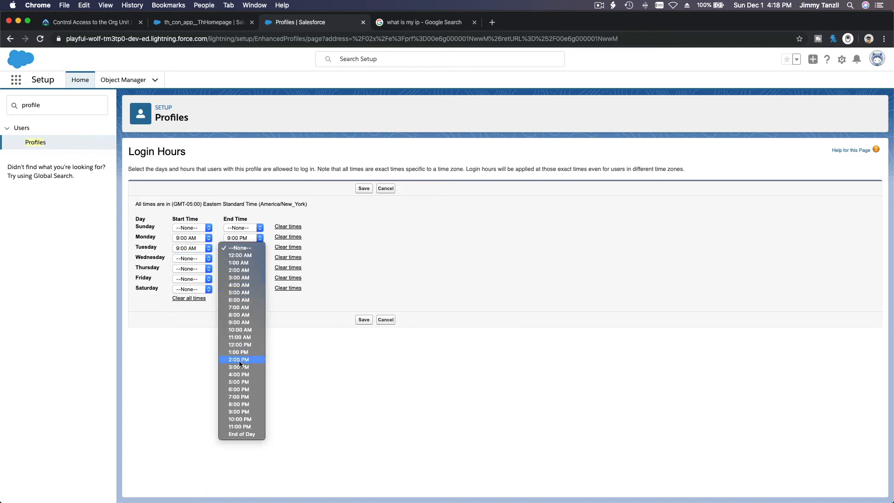
pyautogui.click(240, 412)
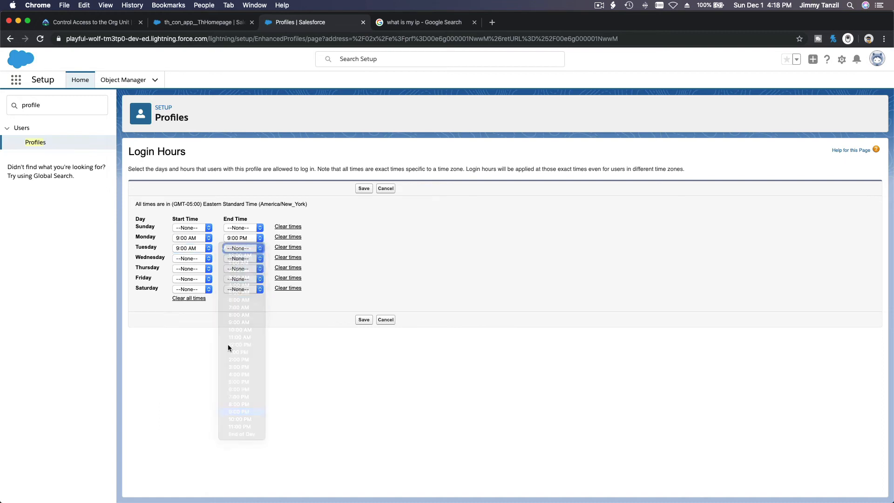
# Step: Set Wednesday login hours to 9:00 AM–9:00 PM and save the login hours
pyautogui.click(194, 259)
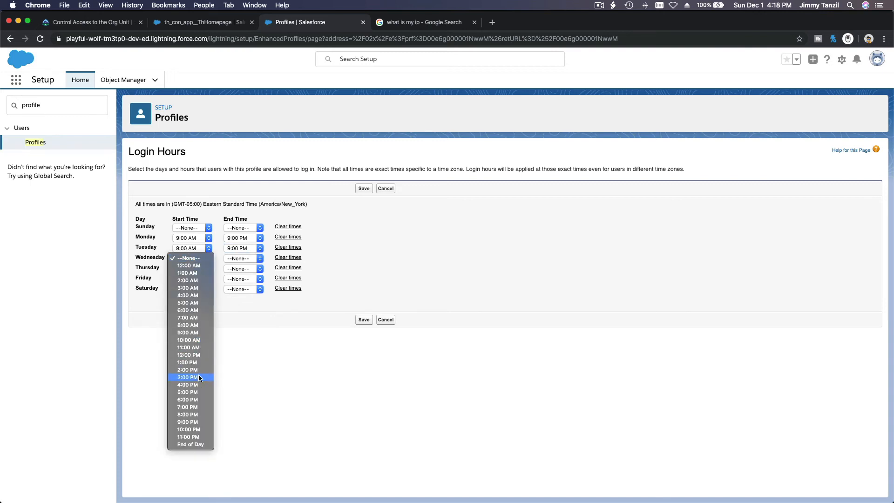
pyautogui.click(194, 422)
pyautogui.click(196, 261)
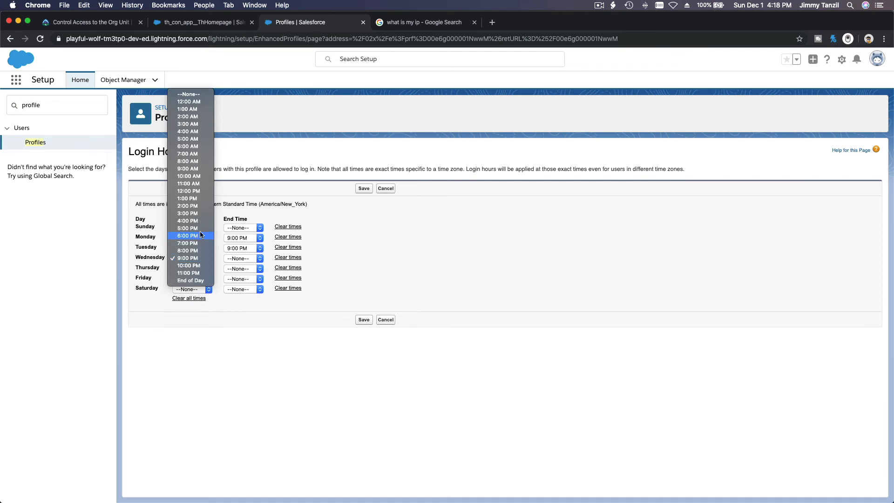
pyautogui.click(190, 168)
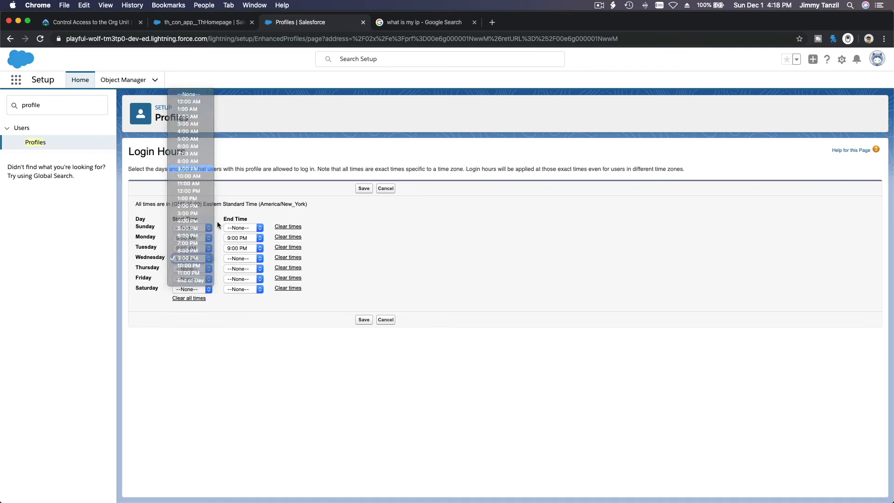
pyautogui.click(242, 259)
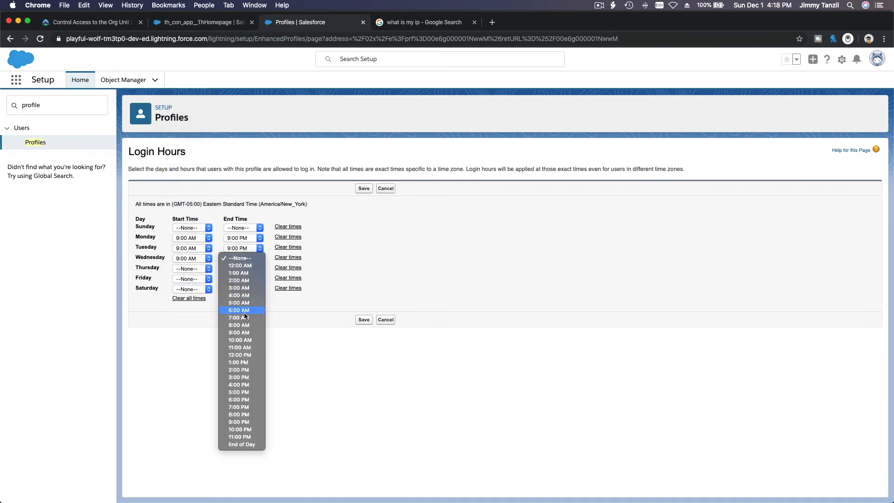
pyautogui.click(239, 422)
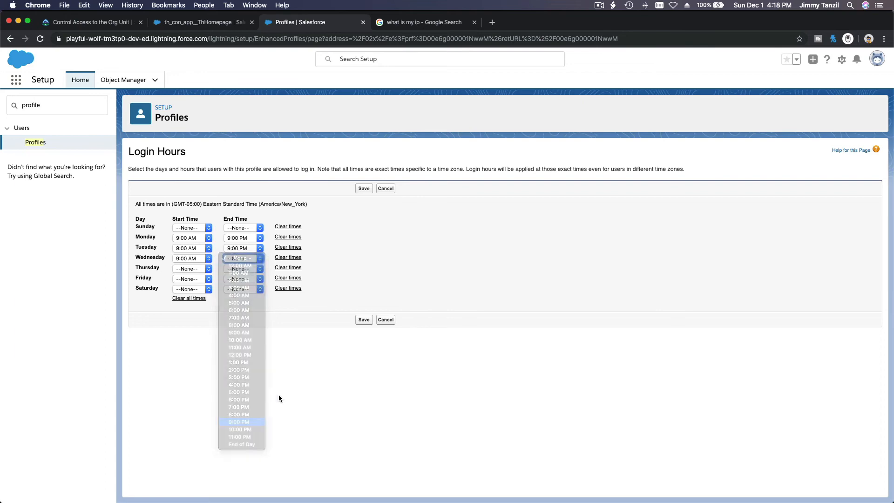
pyautogui.click(363, 189)
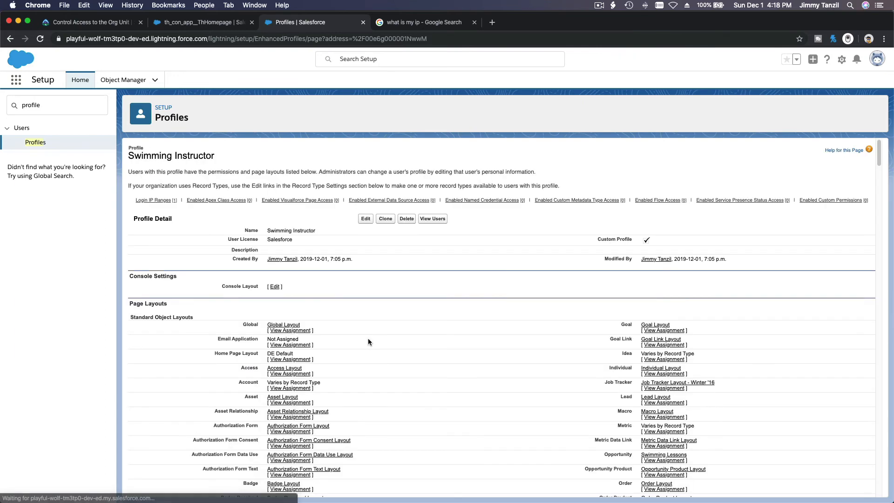
pyautogui.click(93, 22)
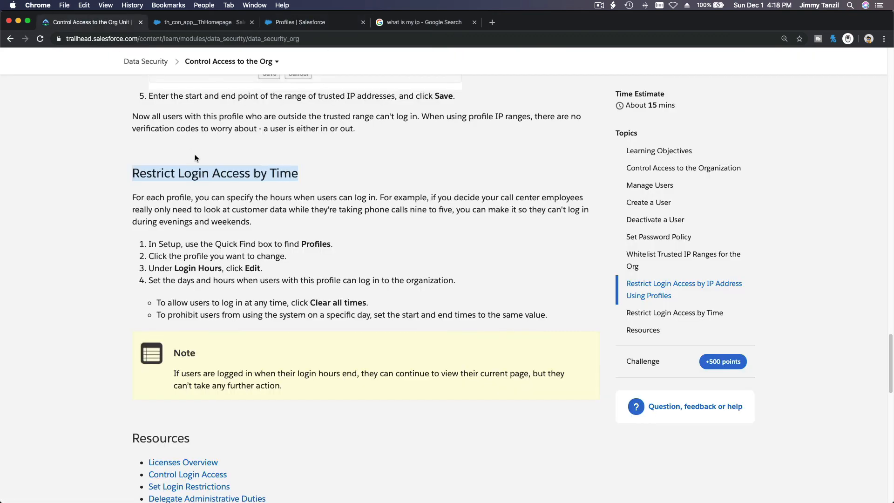
pyautogui.click(283, 200)
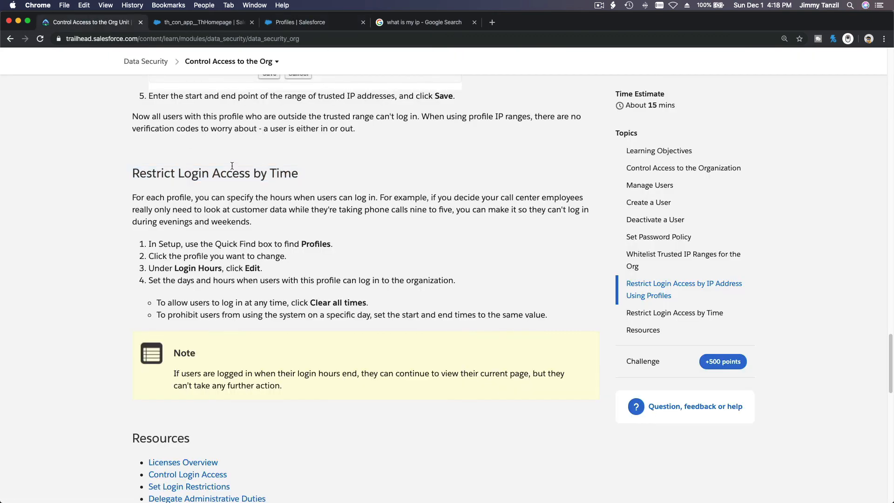
pyautogui.scroll(-3, 292, 208)
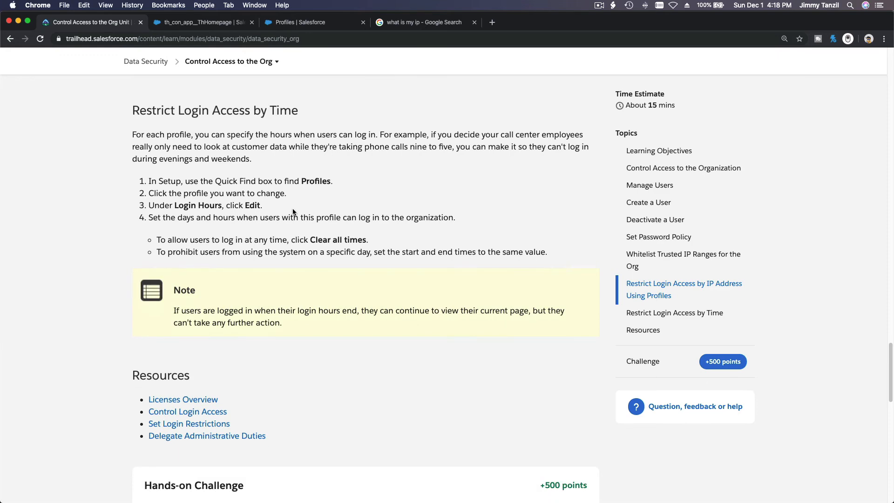
pyautogui.scroll(-3, 292, 212)
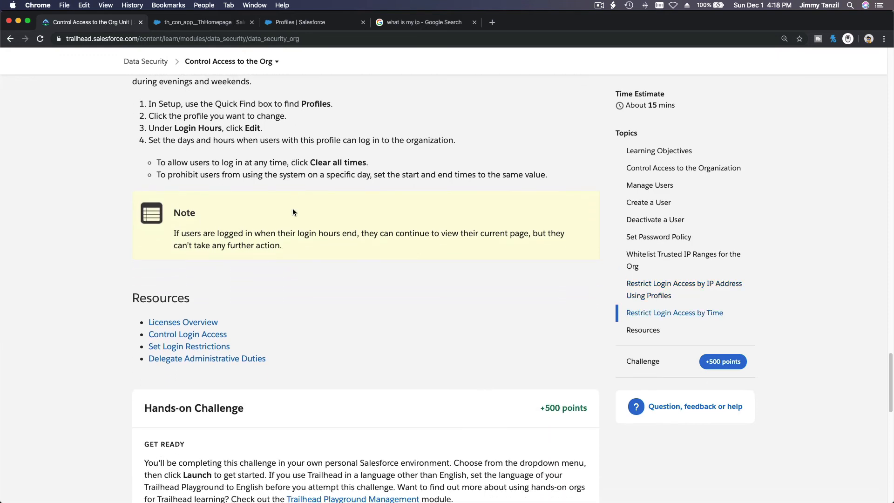
pyautogui.scroll(-10, 292, 212)
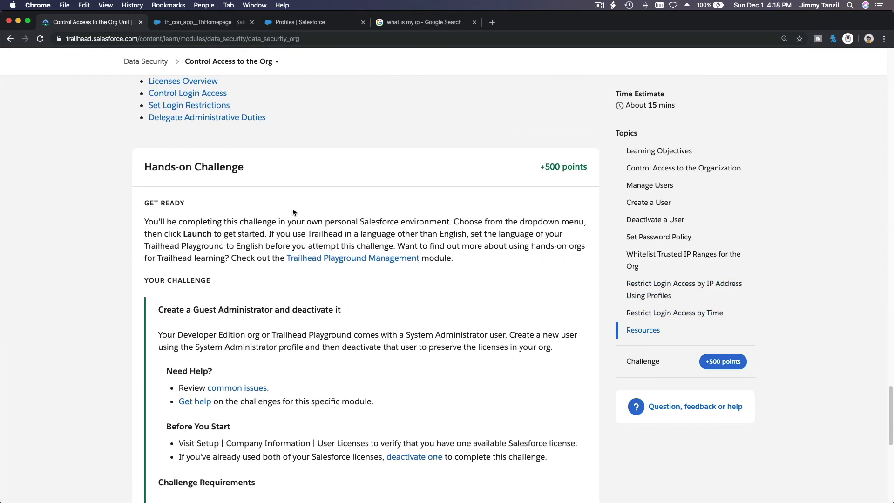
pyautogui.scroll(-4, 293, 212)
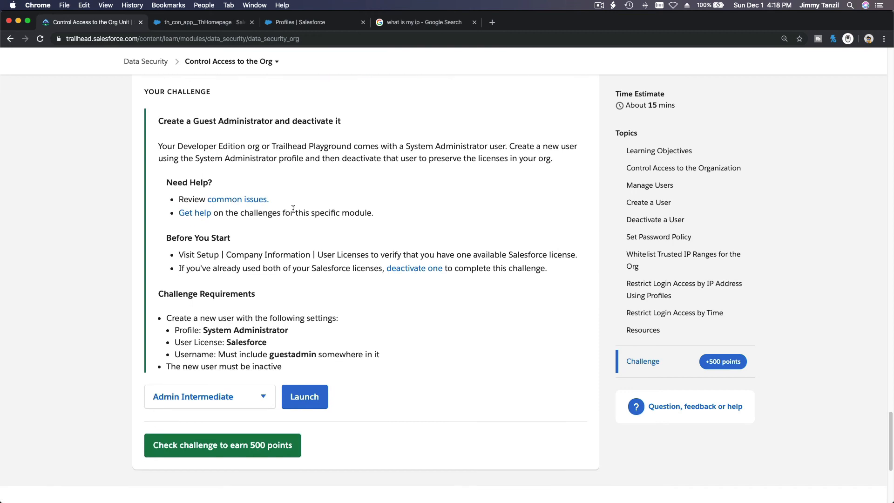
pyautogui.scroll(-1, 306, 289)
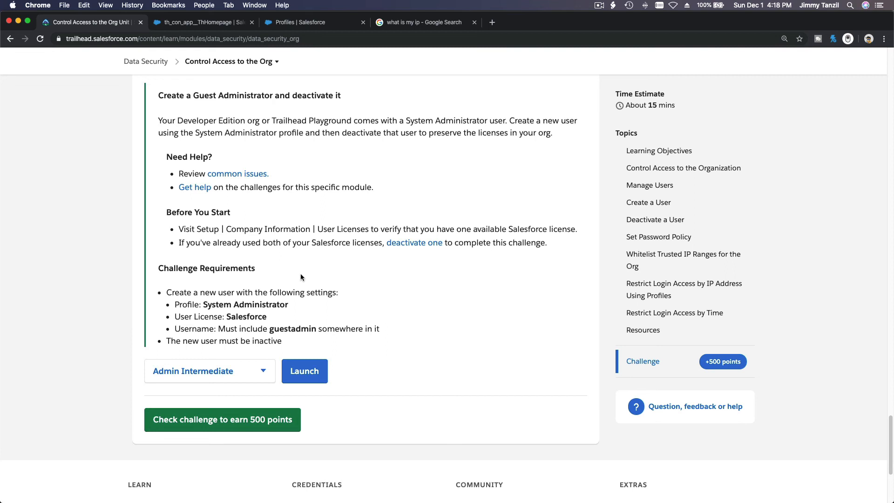
pyautogui.scroll(-1, 301, 277)
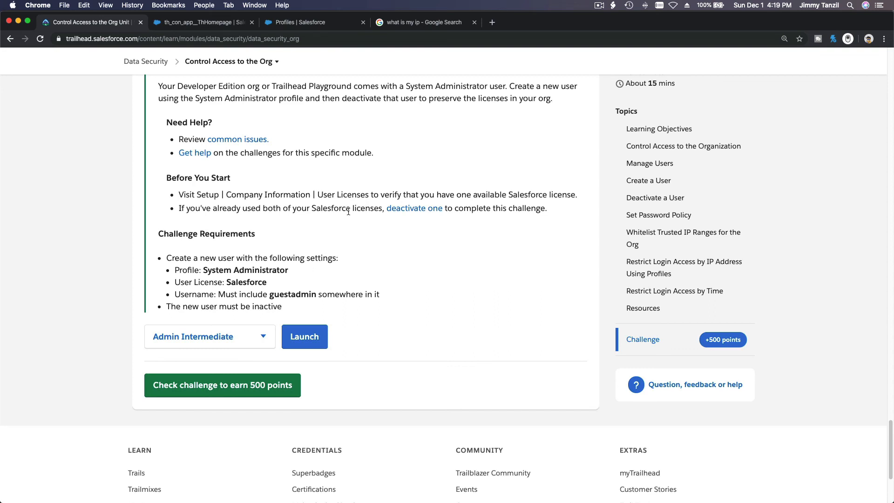
# Step: Open a New User form from the Users list, found by searching 'user' in Quick Find
pyautogui.click(315, 27)
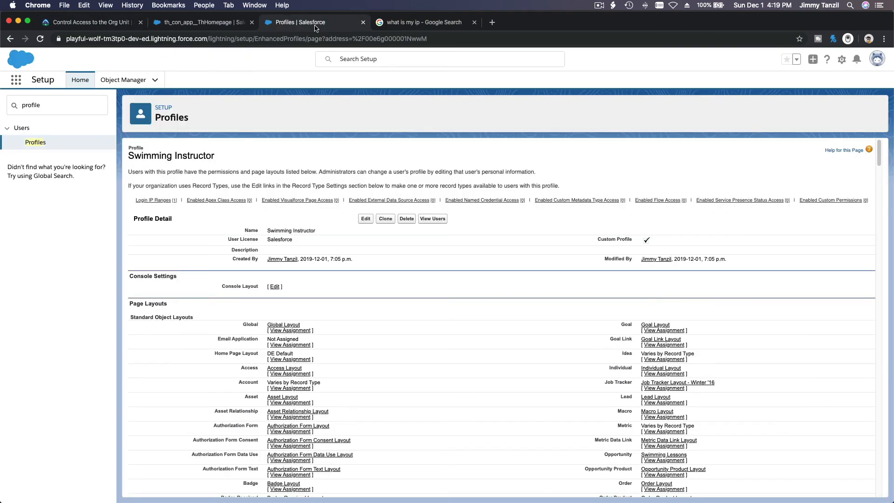
pyautogui.doubleClick(97, 104)
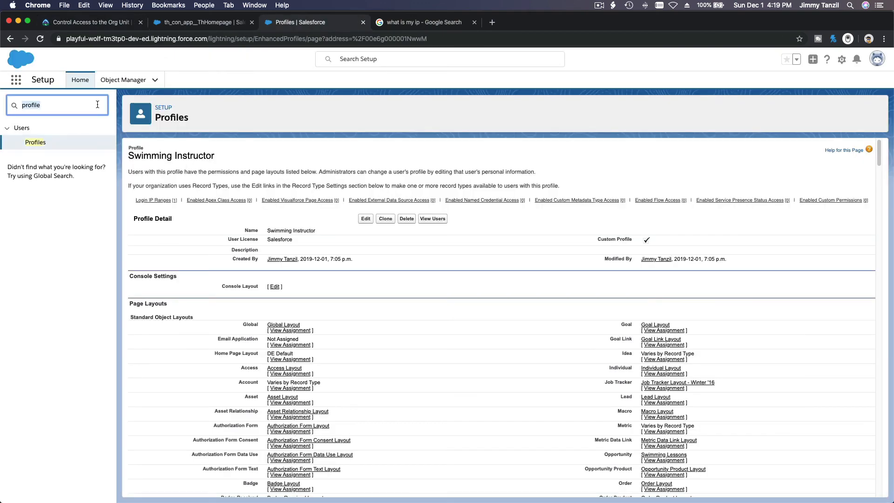
pyautogui.write('user')
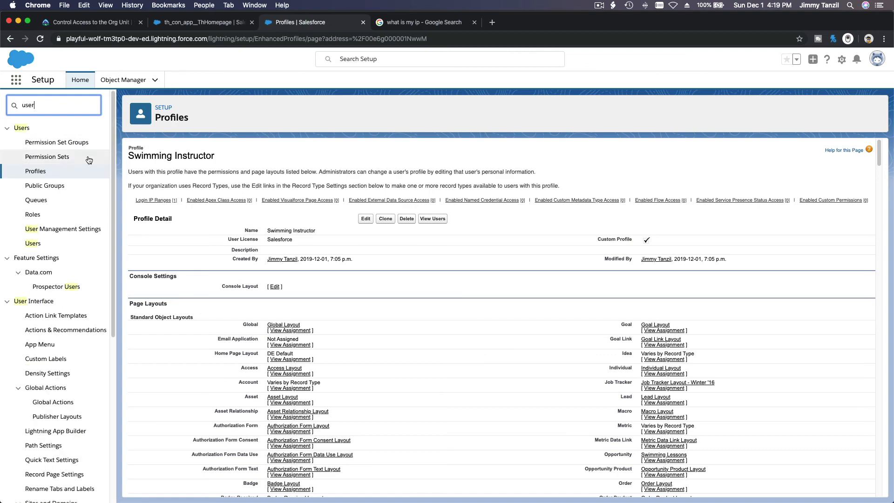
pyautogui.click(37, 244)
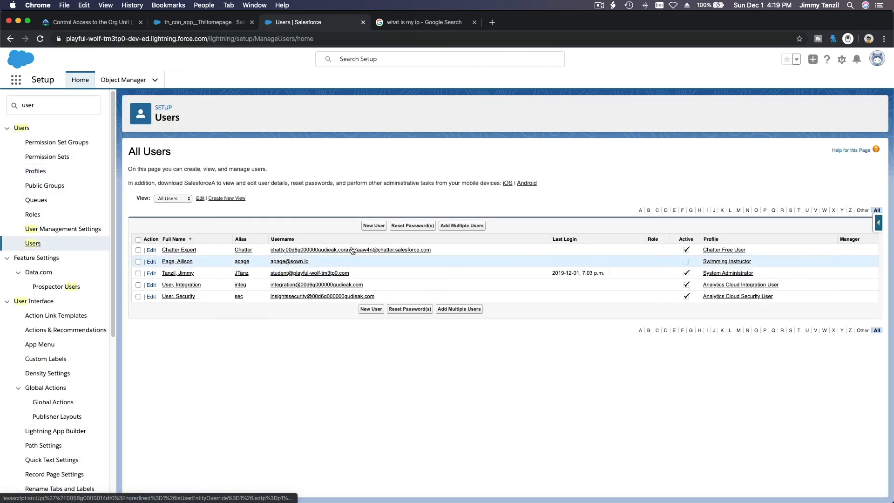
pyautogui.click(373, 226)
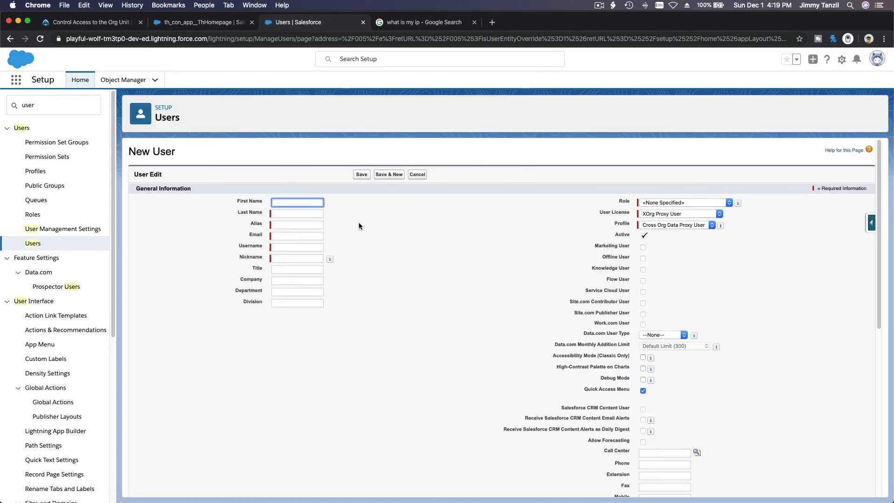
# Step: Fill in the guest admin's first name, last name and e-mail so the username autofills
pyautogui.write('Guest')
pyautogui.press('Tab')
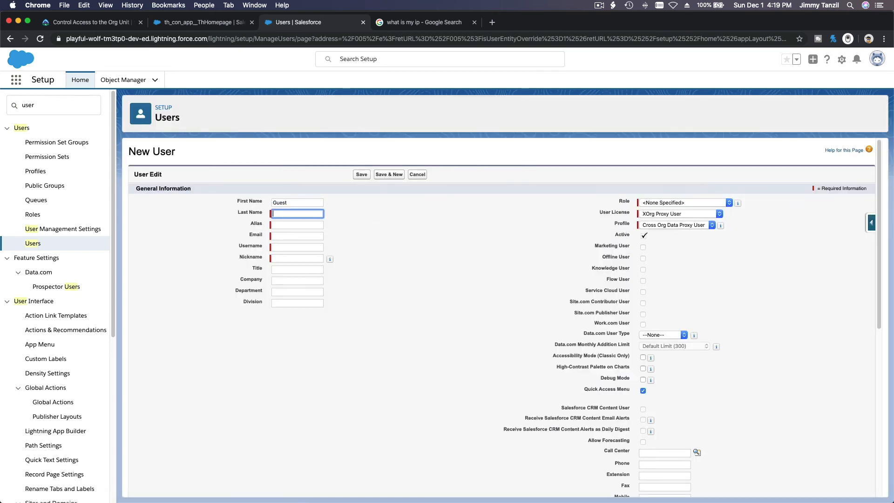
pyautogui.write('Adm')
pyautogui.press('Tab')
pyautogui.press('Tab')
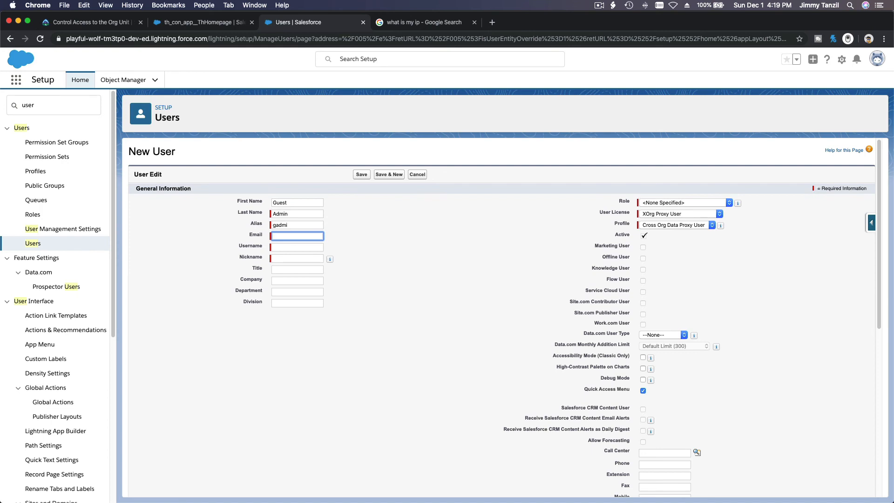
pyautogui.press('Tab')
pyautogui.press('Tab')
pyautogui.press('Tab')
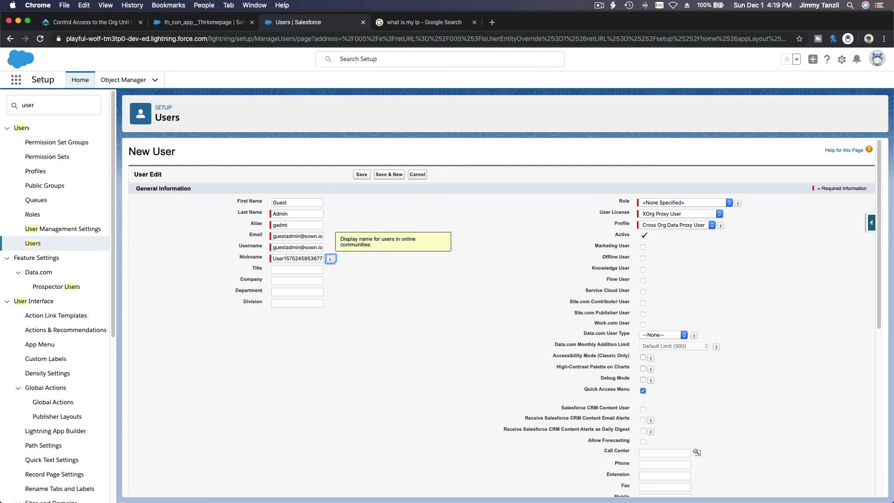
# Step: Choose the Salesforce license and System Administrator profile, then save the new user
pyautogui.click(654, 216)
pyautogui.click(654, 195)
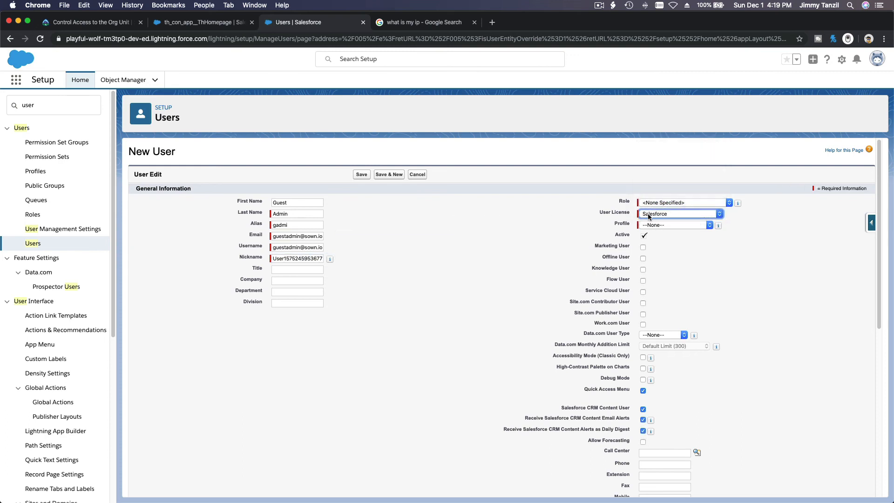
pyautogui.click(651, 227)
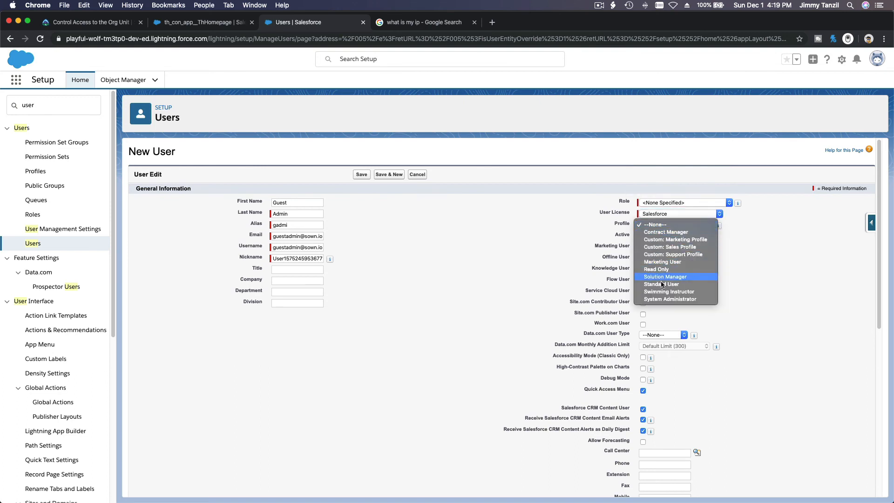
pyautogui.click(668, 299)
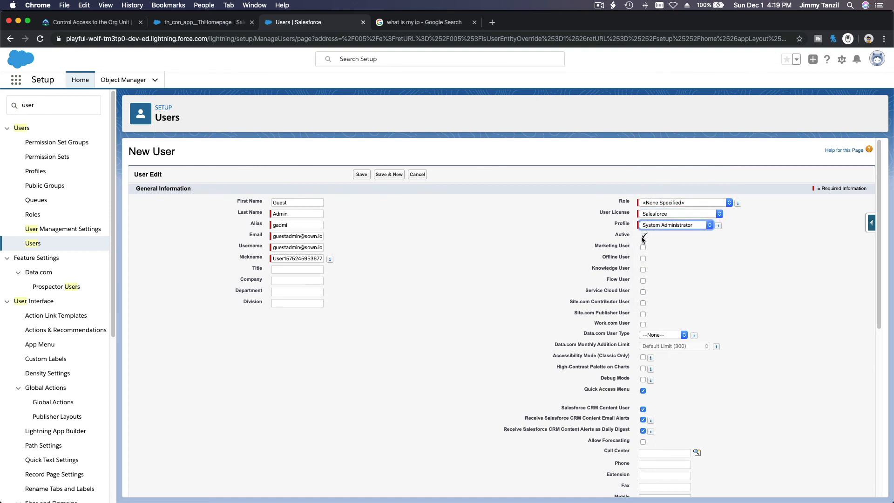
pyautogui.click(642, 237)
pyautogui.scroll(-2, 547, 259)
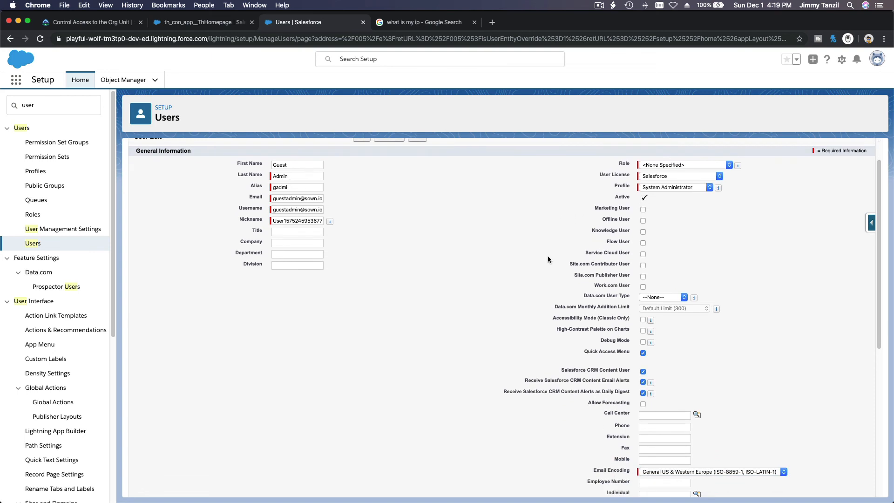
pyautogui.scroll(-2, 548, 260)
pyautogui.scroll(4, 548, 260)
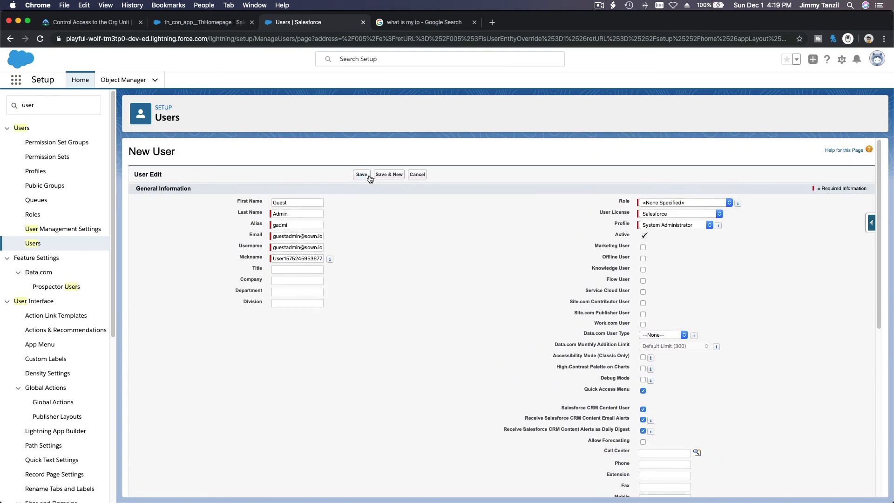
pyautogui.click(365, 175)
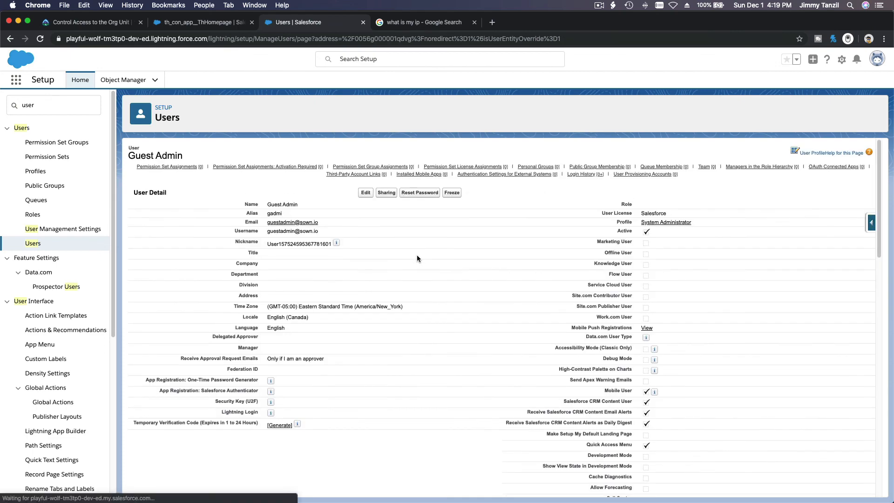
# Step: Uncheck Active on the Guest Admin user, confirm the alert, and save it as inactive
pyautogui.click(364, 193)
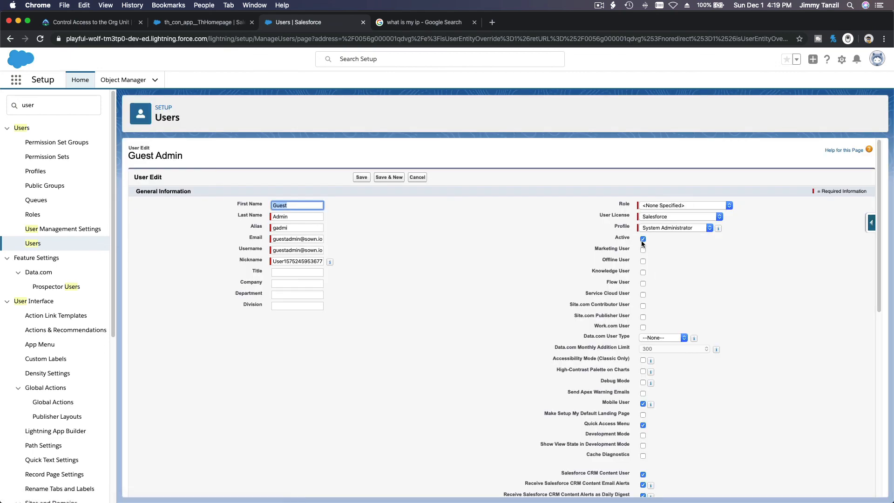
pyautogui.click(642, 240)
pyautogui.click(529, 128)
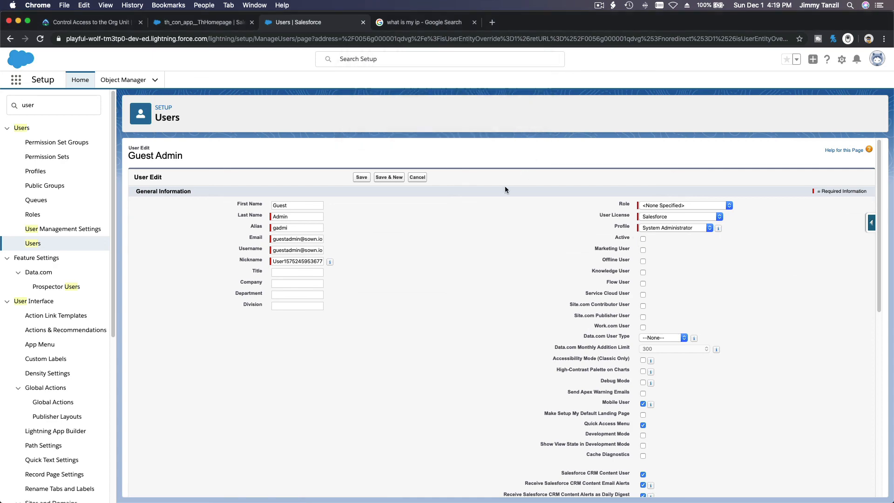
pyautogui.click(366, 180)
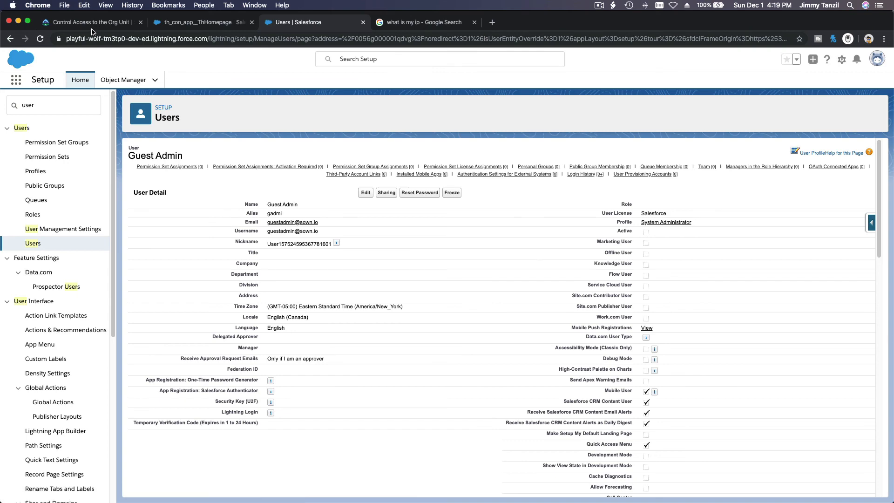
pyautogui.click(87, 23)
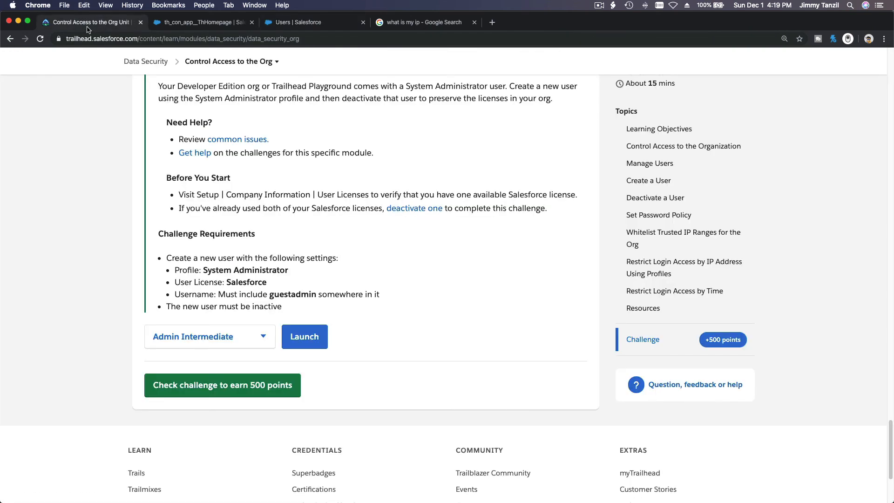
pyautogui.doubleClick(242, 283)
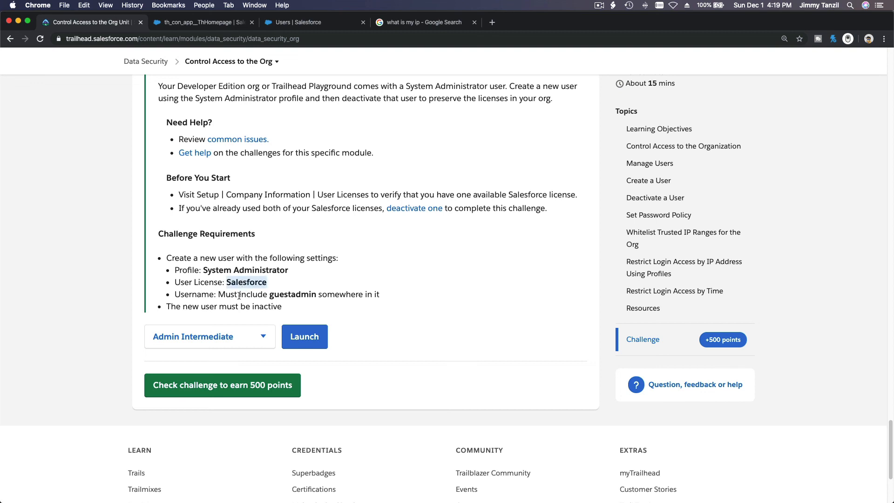
pyautogui.doubleClick(291, 294)
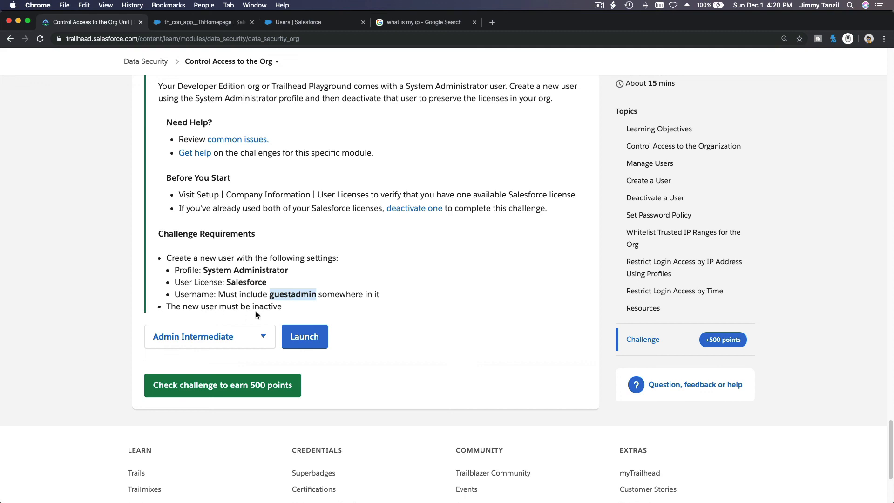
pyautogui.click(301, 25)
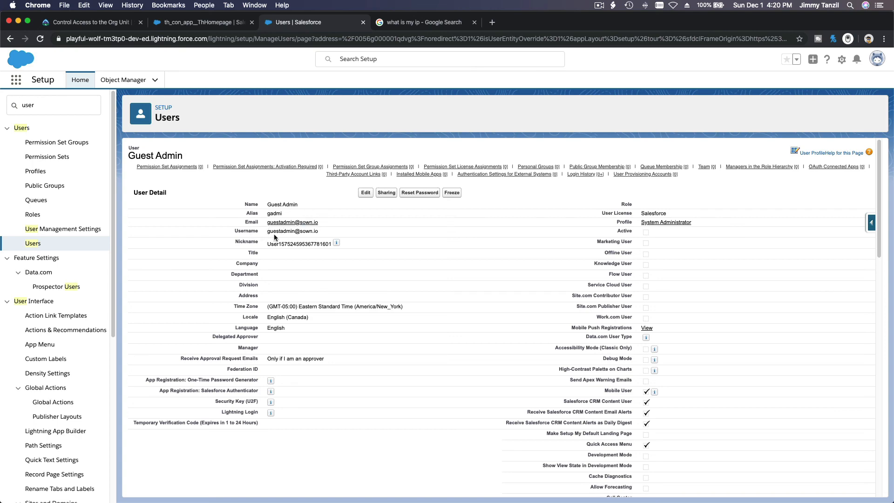
pyautogui.click(113, 27)
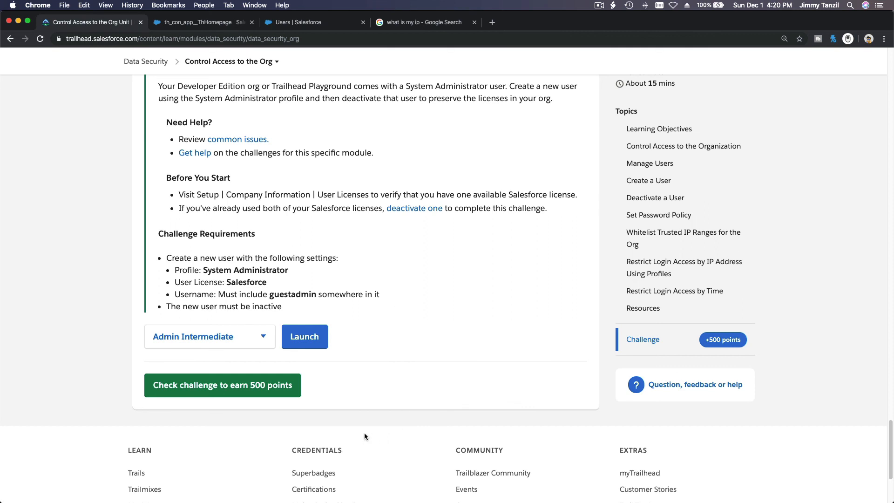
# Step: Run Trailhead's challenge check and get the Assessment Complete result with +500 points
pyautogui.click(247, 390)
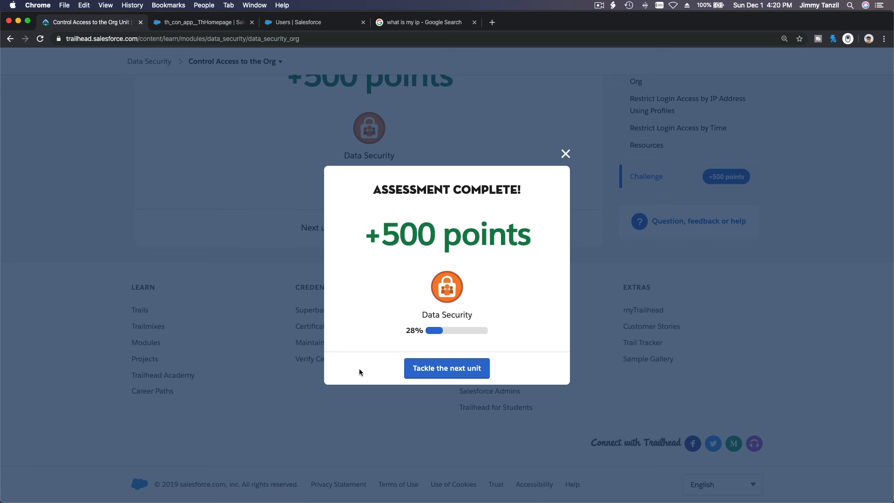
pyautogui.click(600, 5)
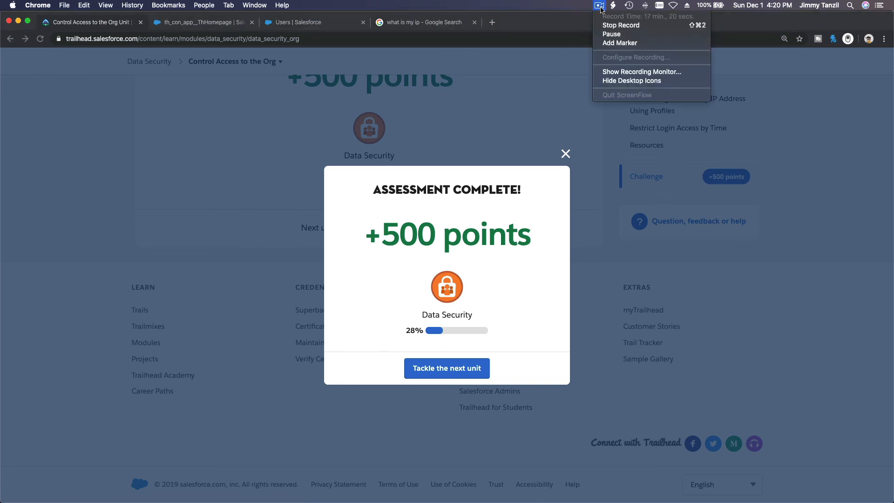
pyautogui.click(614, 25)
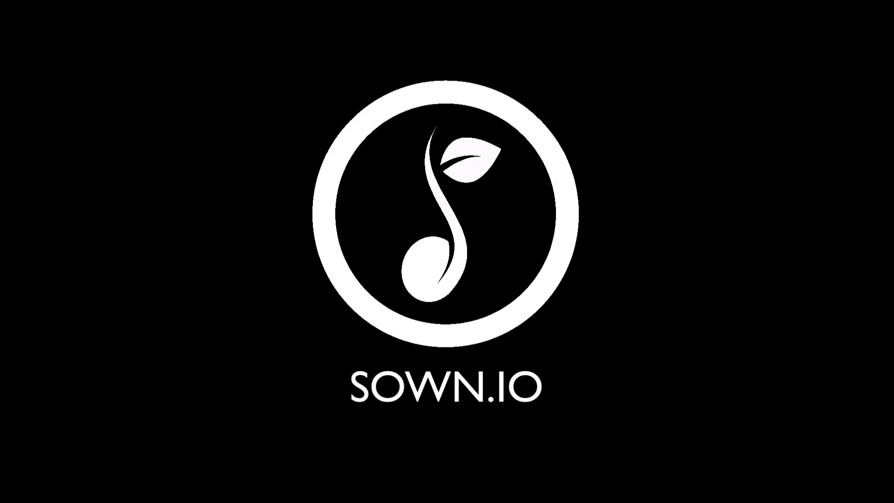